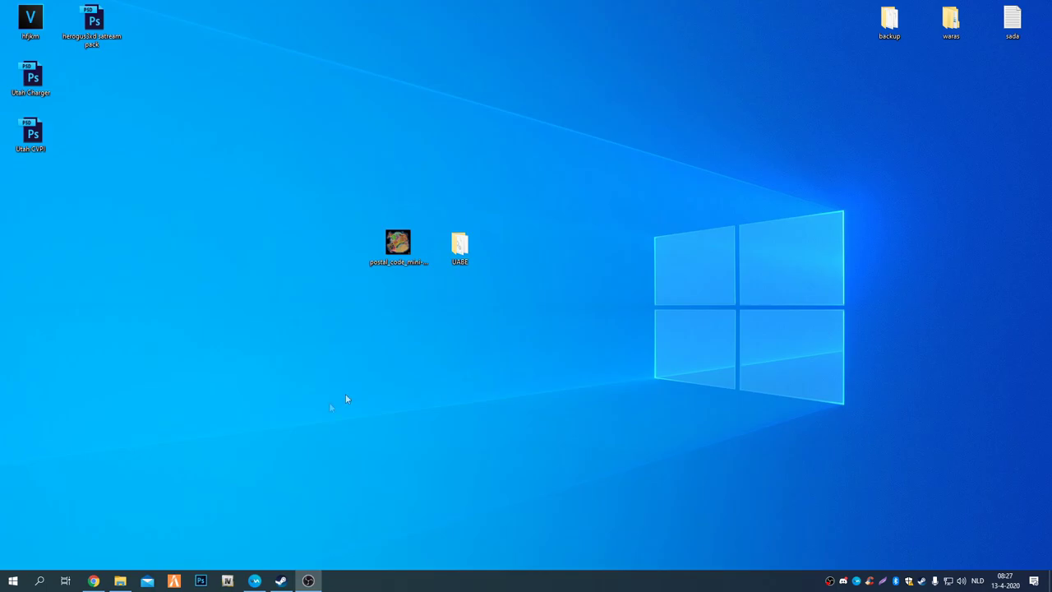
Switch to Chrome, maximize its window and open the FLMods homepage in a new tab
click(97, 578)
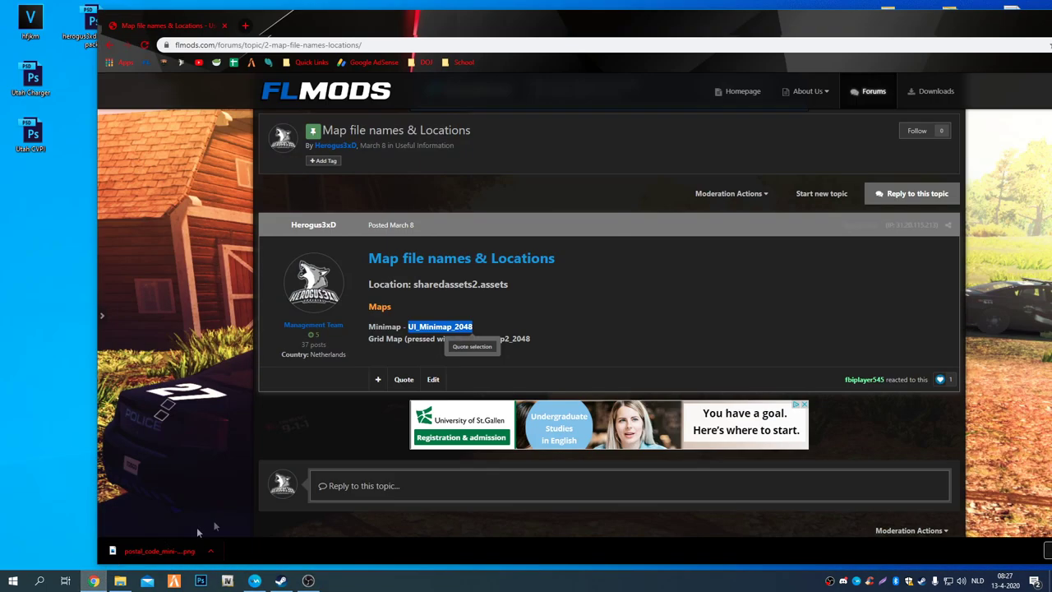
double_click(314, 26)
right_click(241, 74)
click(263, 80)
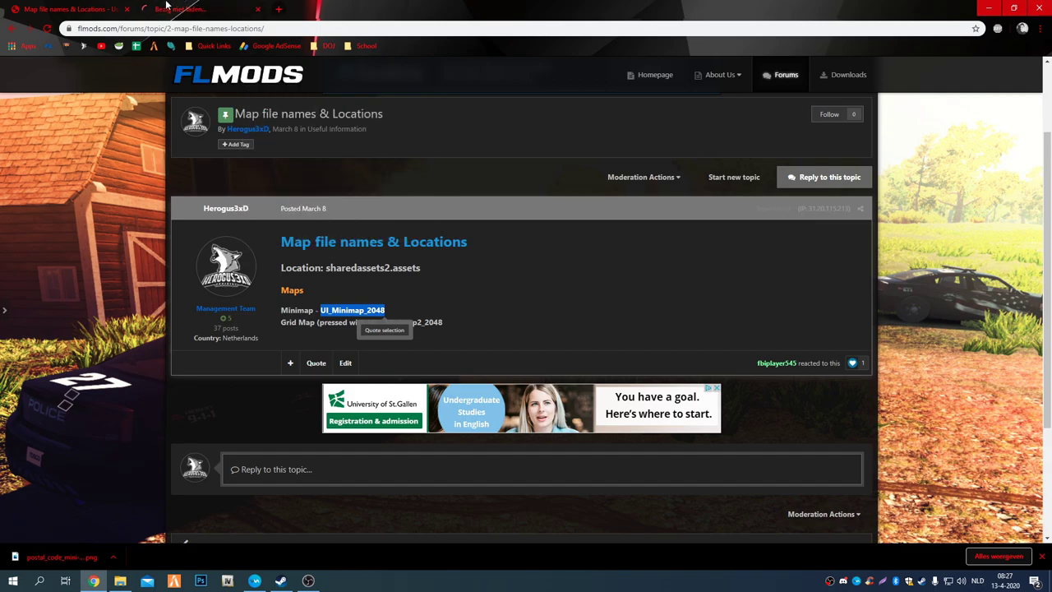
click(173, 9)
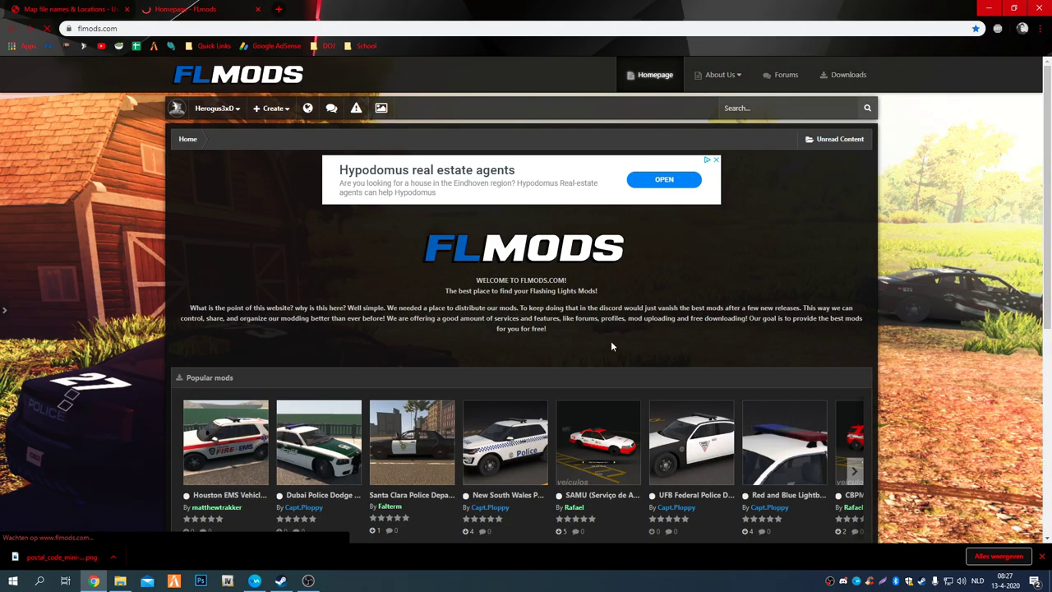
Browse the FLMods downloads to the Maps category under Flashing Lights, Misc
click(848, 74)
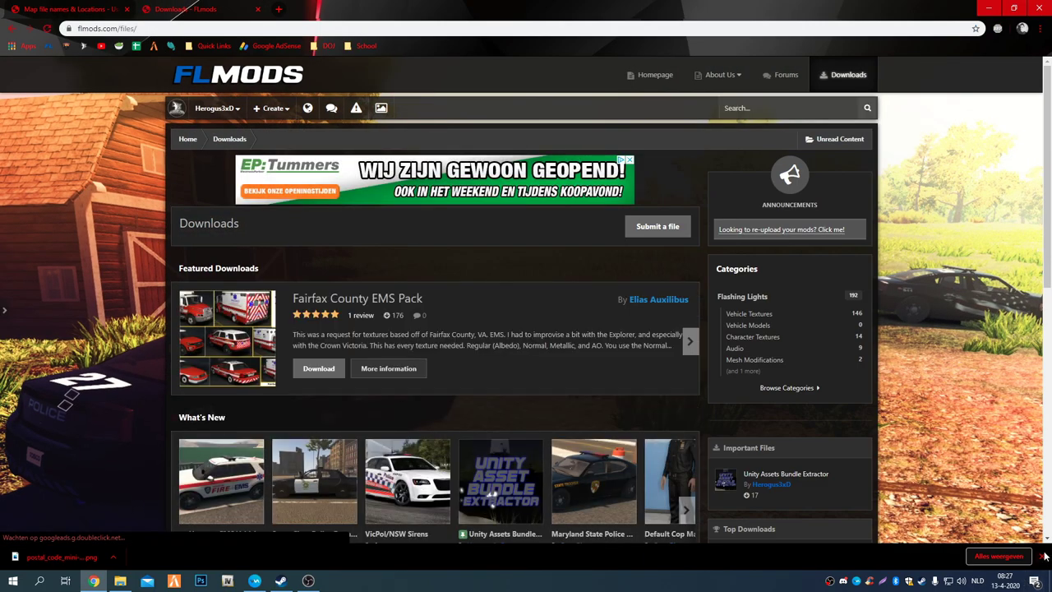
click(1042, 556)
scroll(787, 215, down, 6)
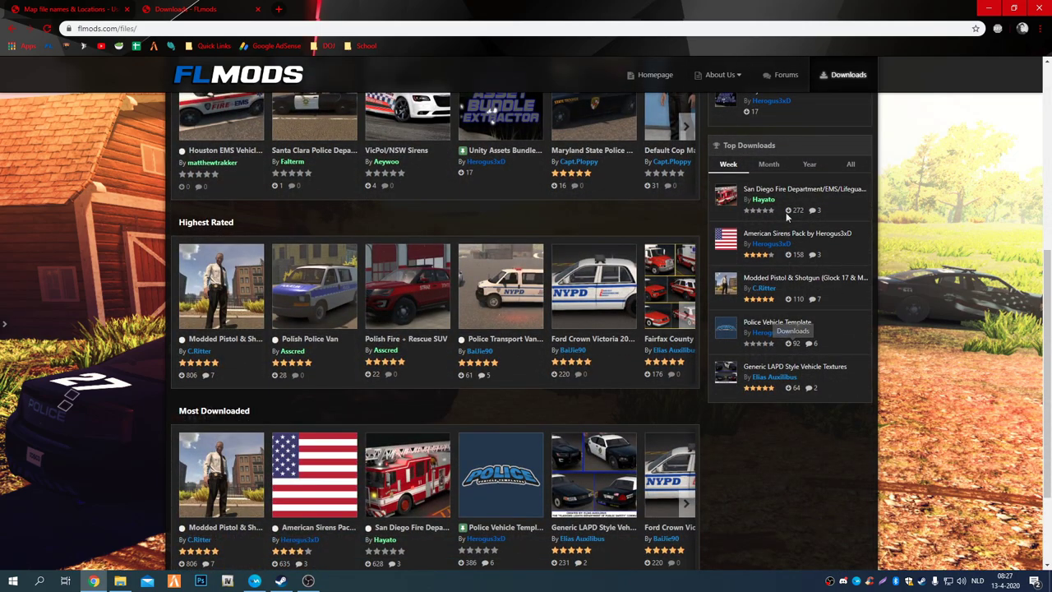
scroll(786, 215, up, 6)
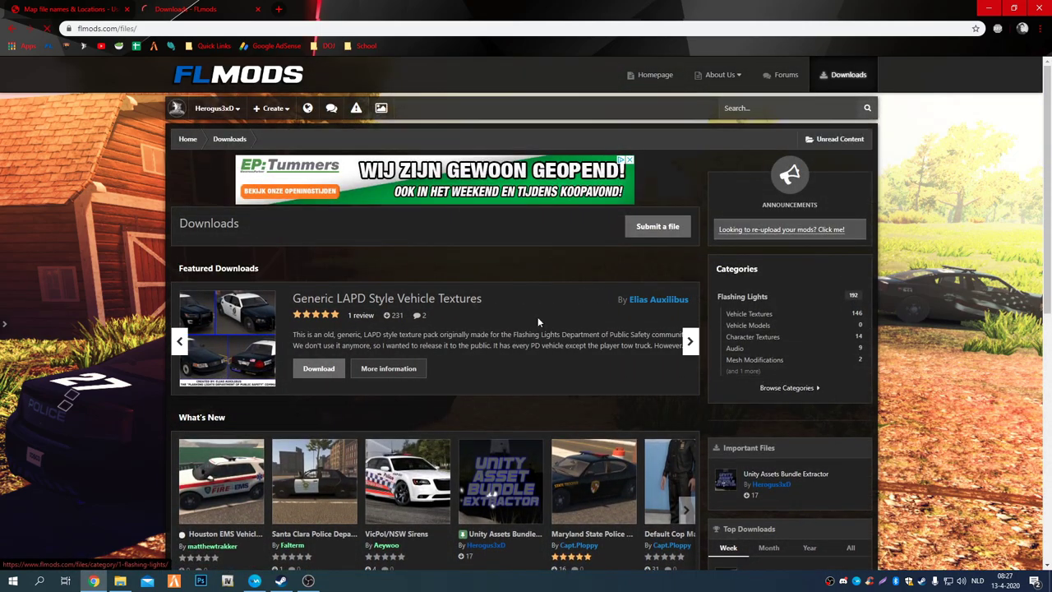
scroll(707, 386, down, 4)
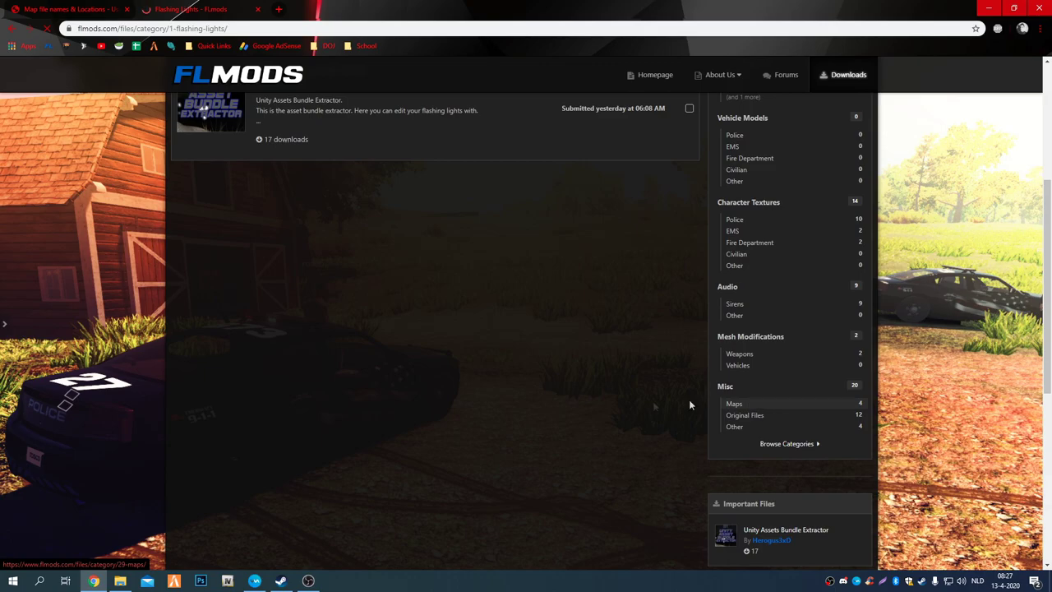
click(689, 402)
scroll(476, 400, down, 2)
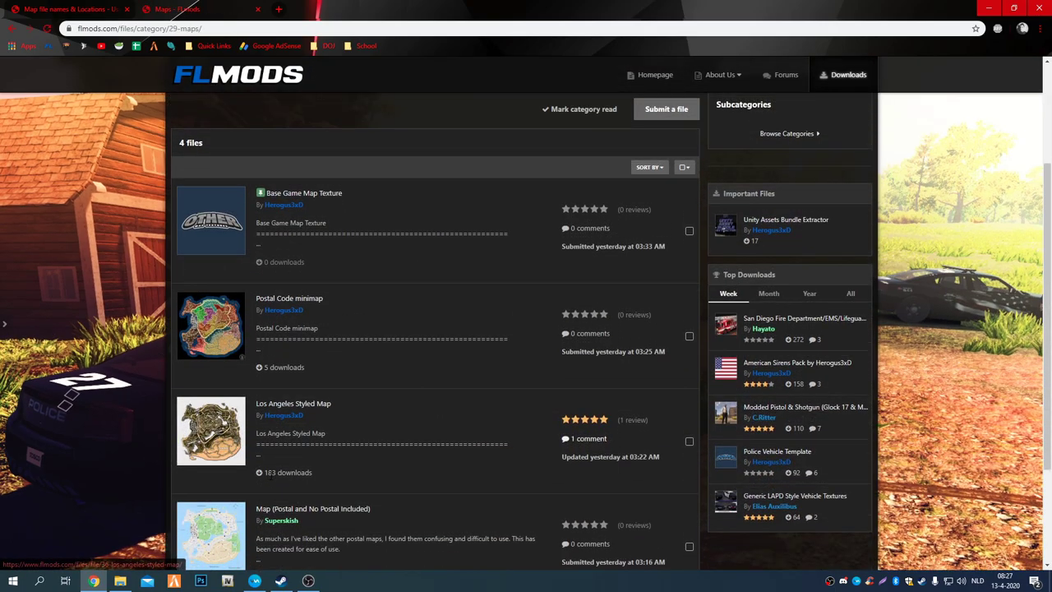
Look over the available map files and open the Postal Code minimap file page
scroll(341, 200, down, 3)
scroll(341, 199, up, 3)
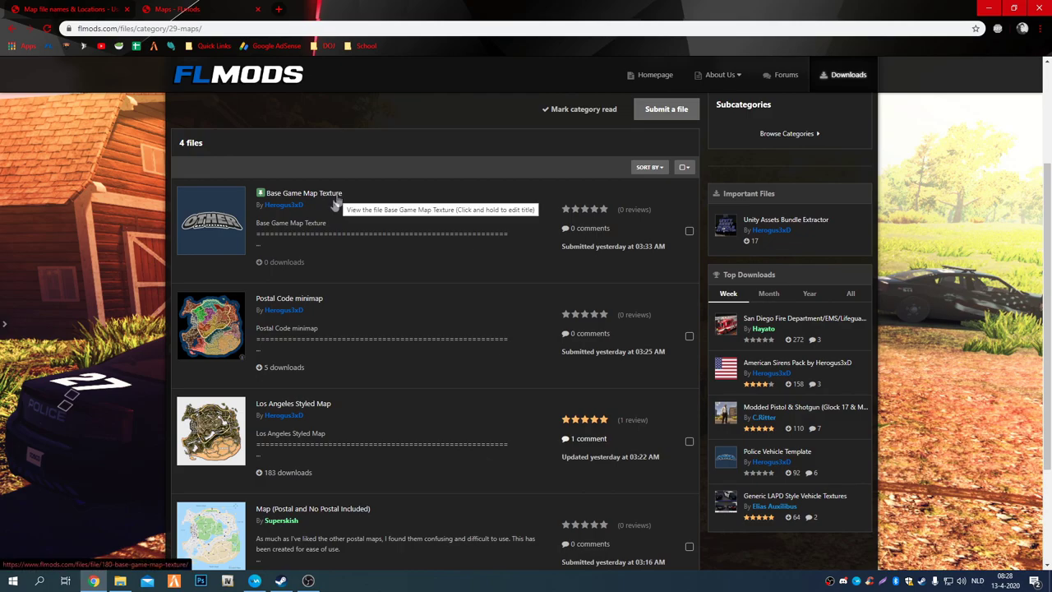
scroll(217, 393, down, 2)
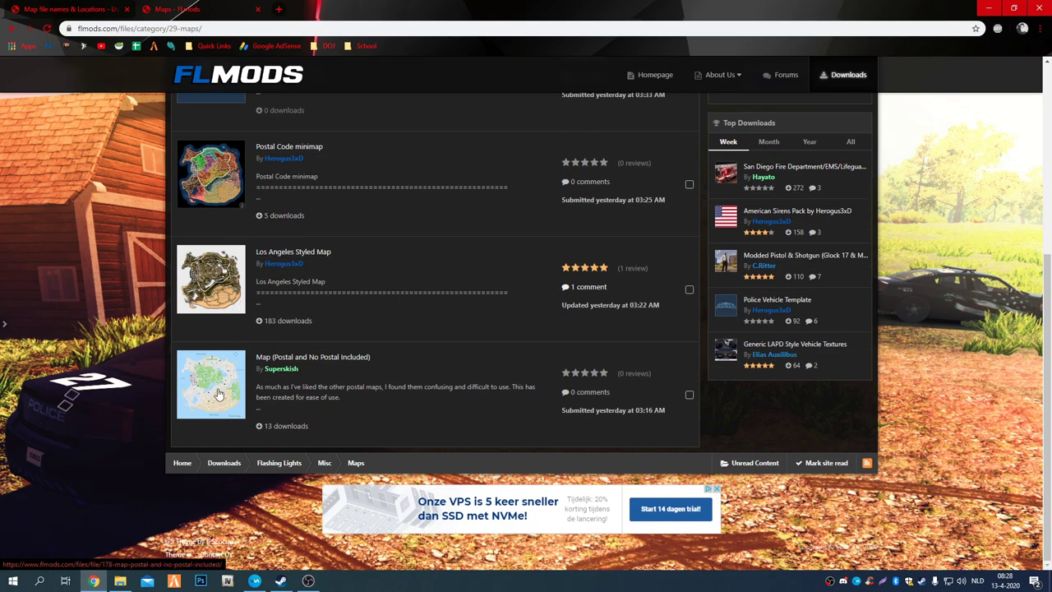
click(288, 148)
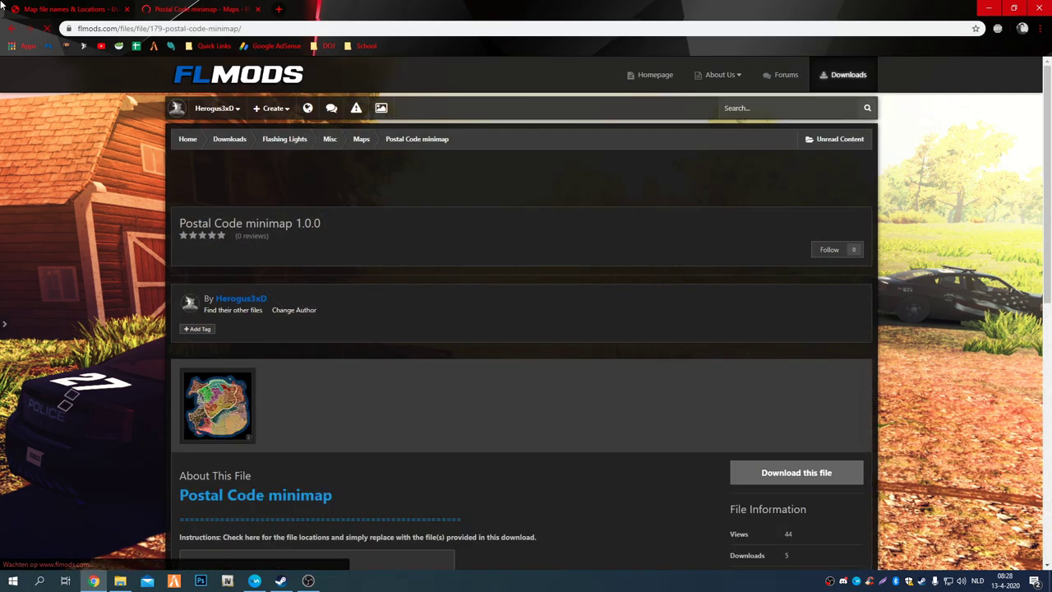
Check the assets file location and the minimap and grid map texture names in the Map file names & Locations topic
click(18, 7)
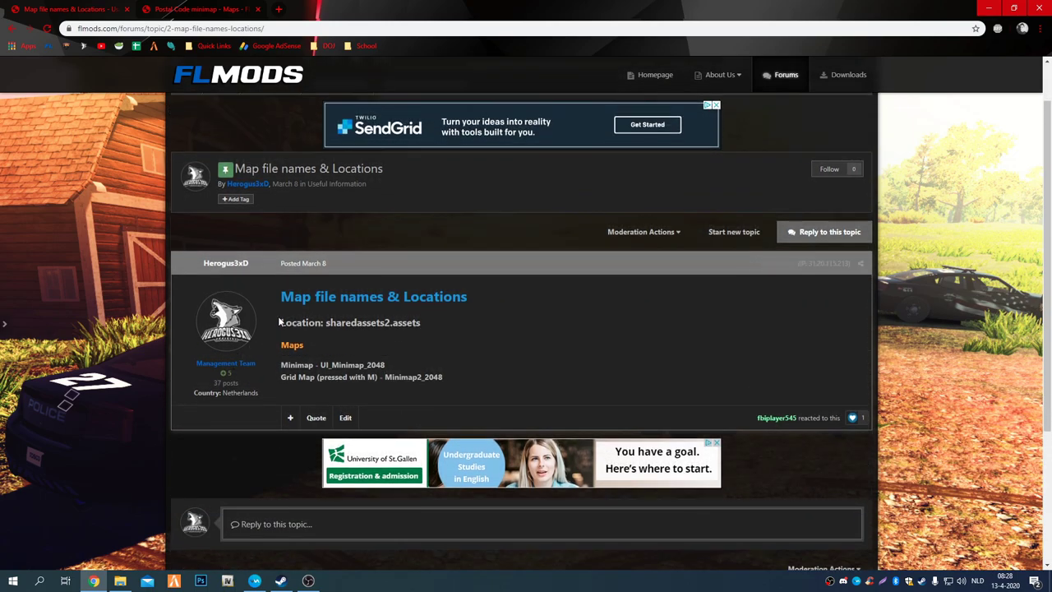
drag(428, 327, 324, 323)
drag(411, 371, 315, 379)
click(302, 388)
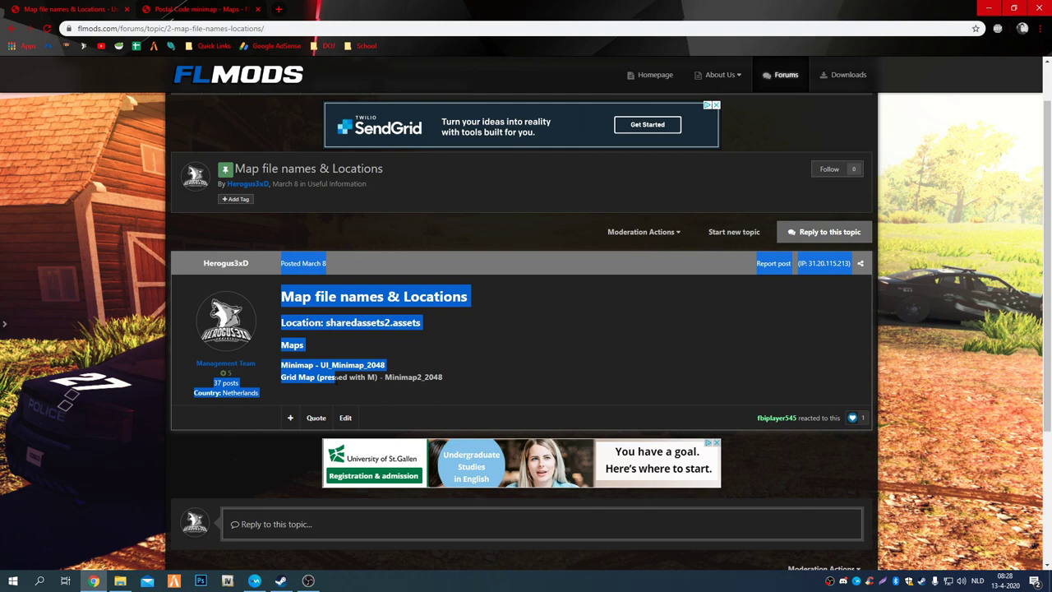
click(336, 380)
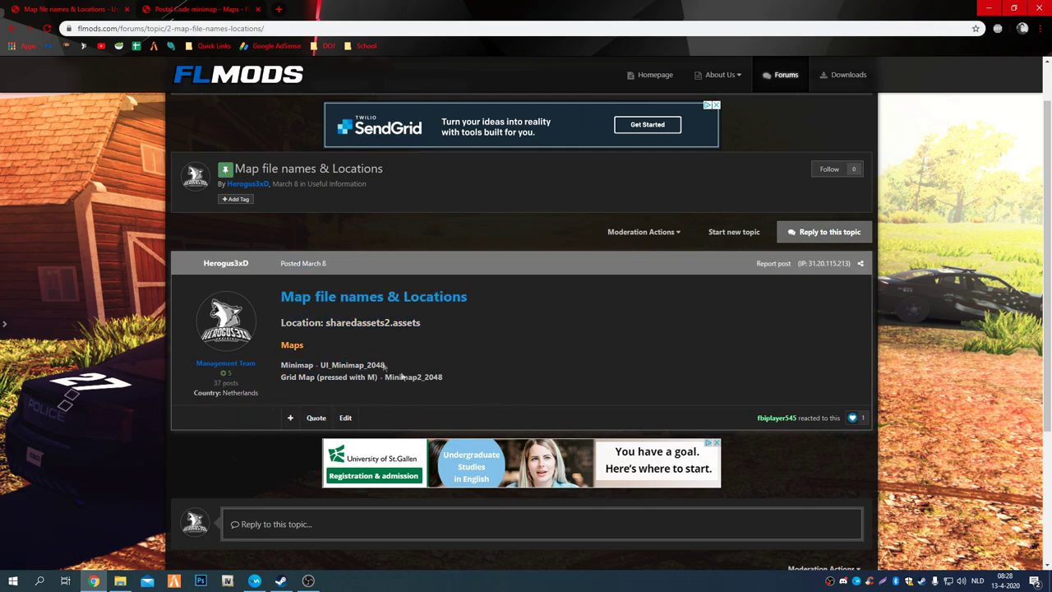
drag(287, 365, 313, 365)
click(63, 506)
double_click(434, 377)
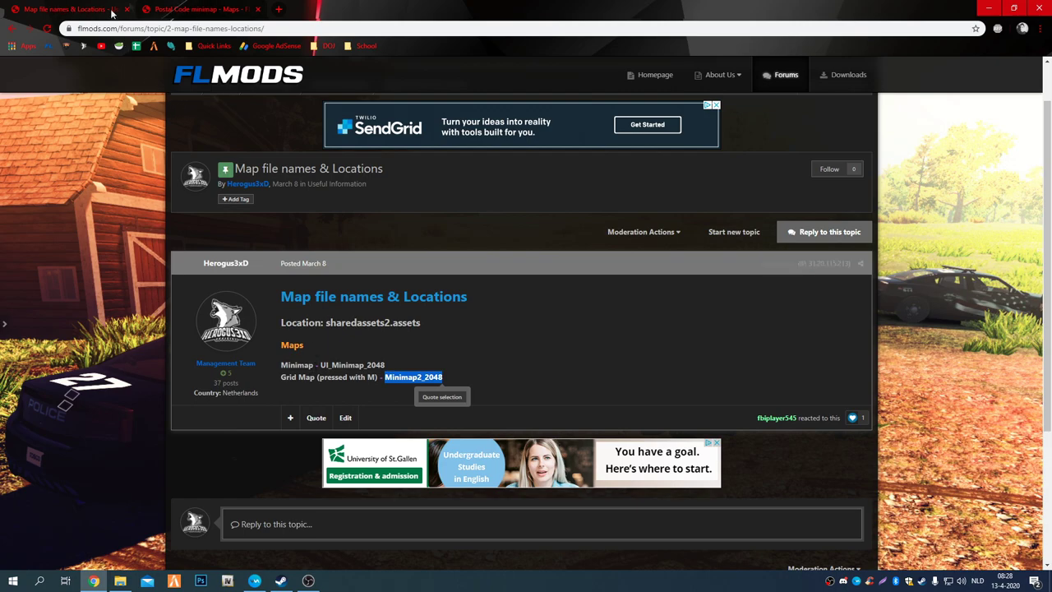
Revisit the Postal Code minimap page and recheck the assets file location in the forum topic
click(189, 9)
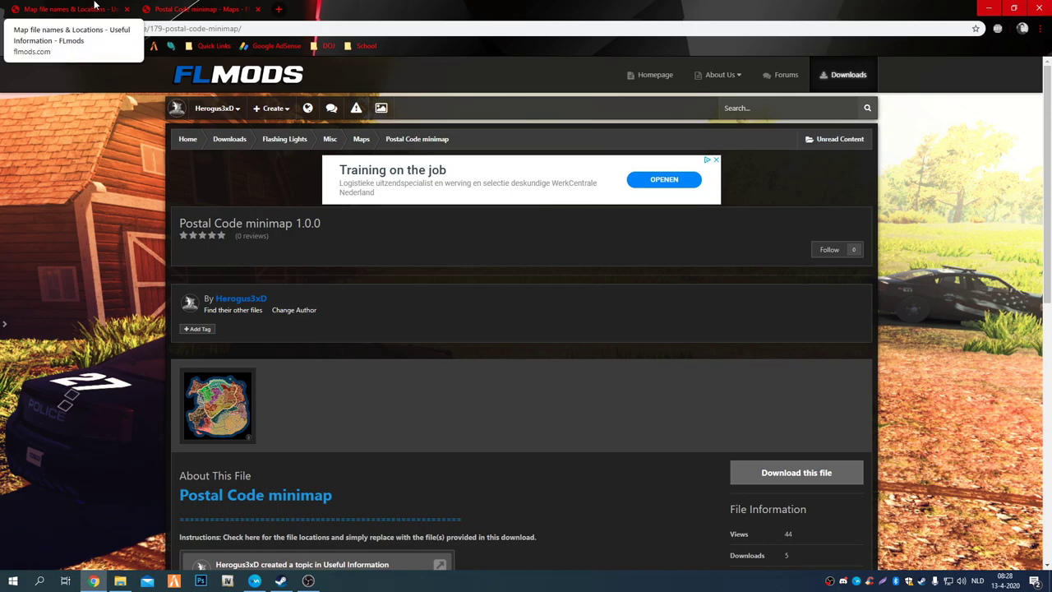
click(234, 402)
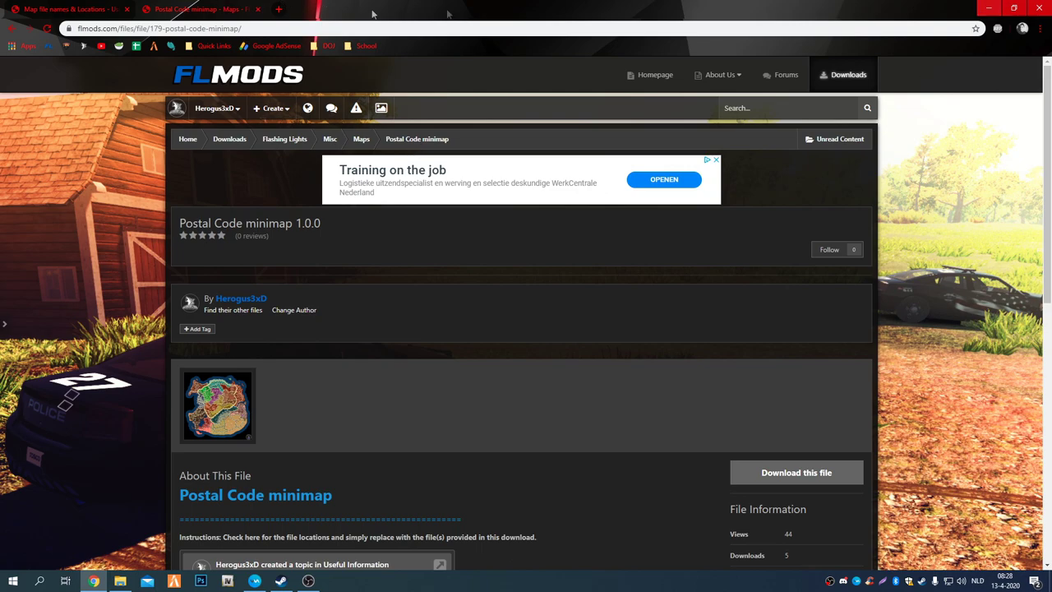
click(37, 8)
click(436, 326)
drag(423, 324, 331, 323)
click(395, 339)
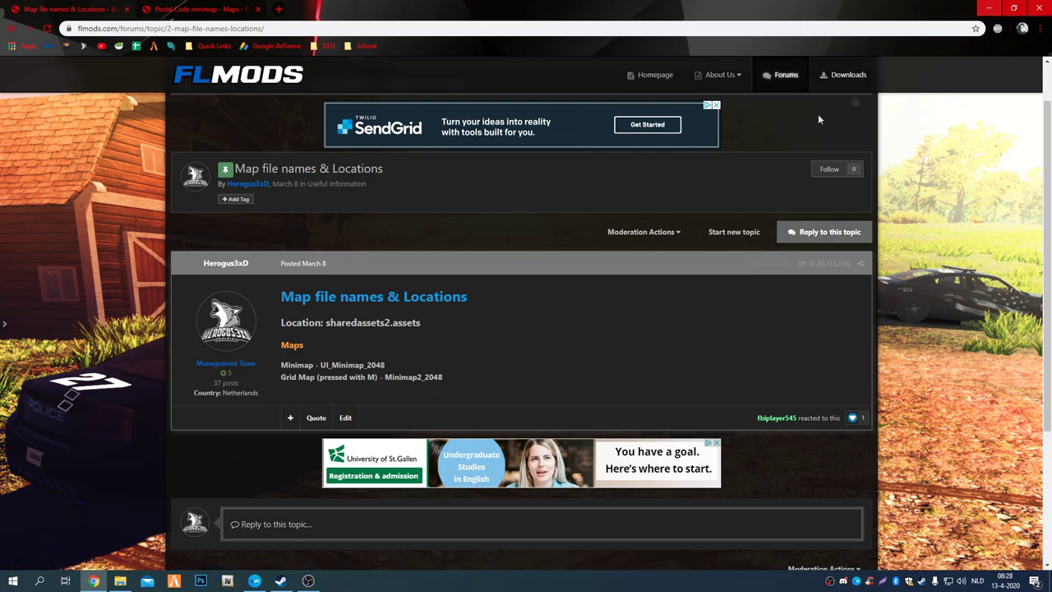
Minimize the browser and launch AssetBundleExtractor from the UABE folder on the desktop
click(989, 7)
double_click(464, 250)
double_click(435, 233)
Open sharedassets2.assets from the game's flashinglights_Data folder in Unity Assets Bundle Extractor
click(98, 108)
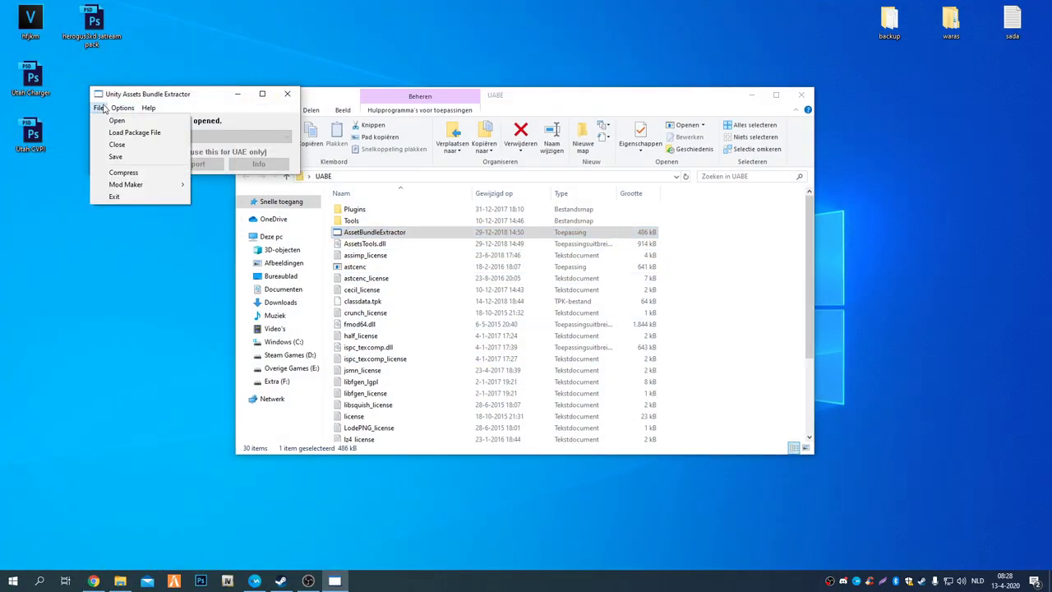
click(115, 121)
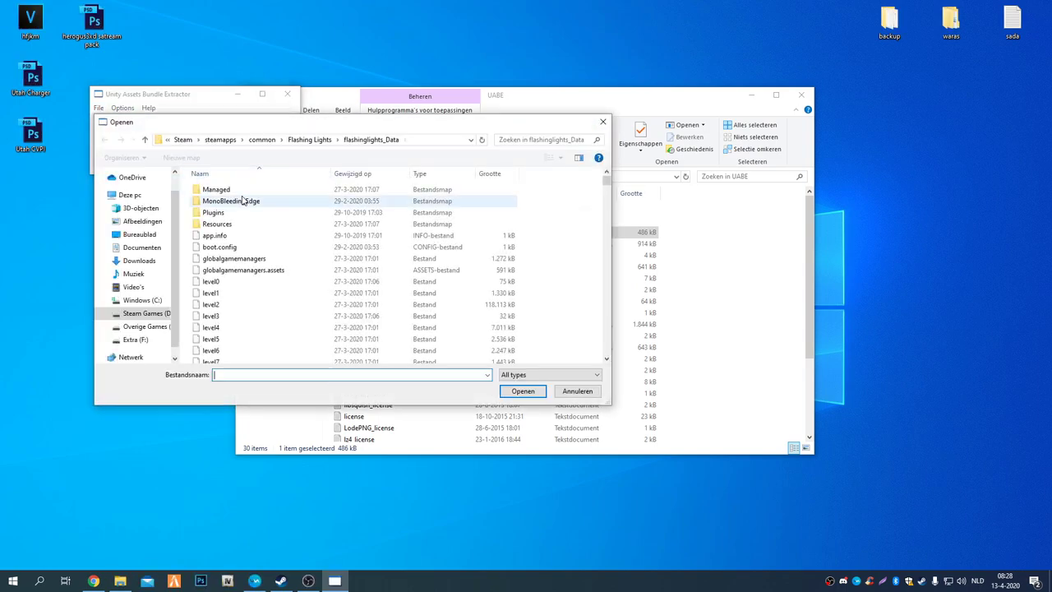
scroll(258, 281, down, 5)
click(256, 281)
text(sharedassets0.assets)
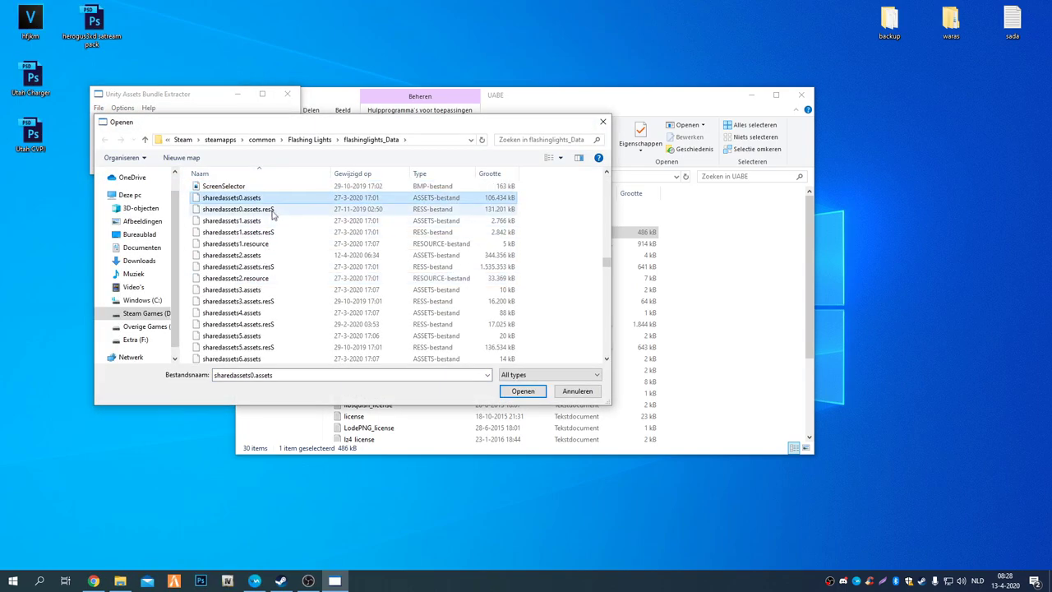
click(263, 255)
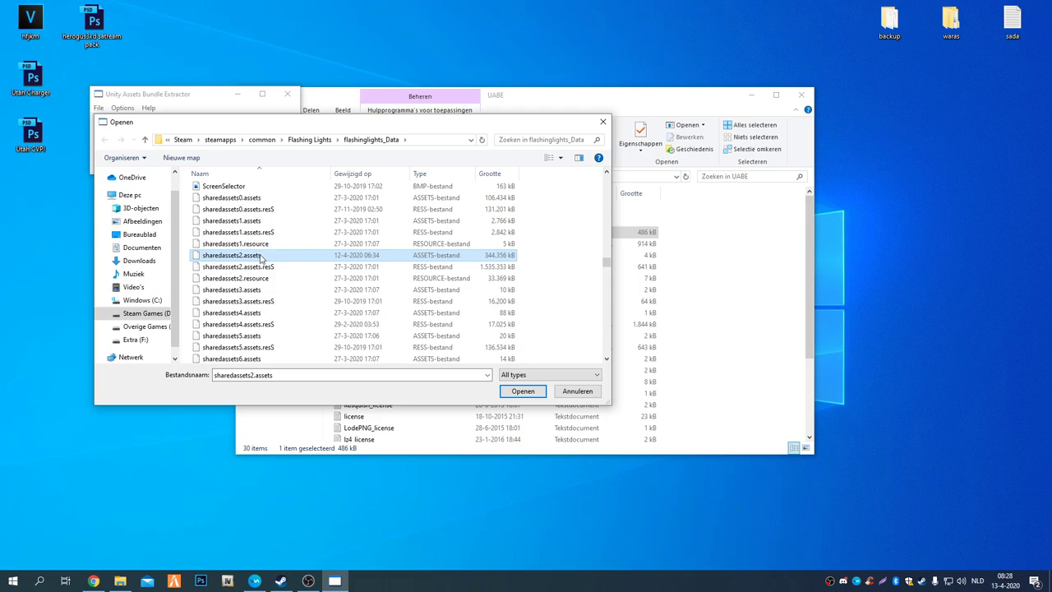
click(257, 256)
click(300, 257)
double_click(334, 261)
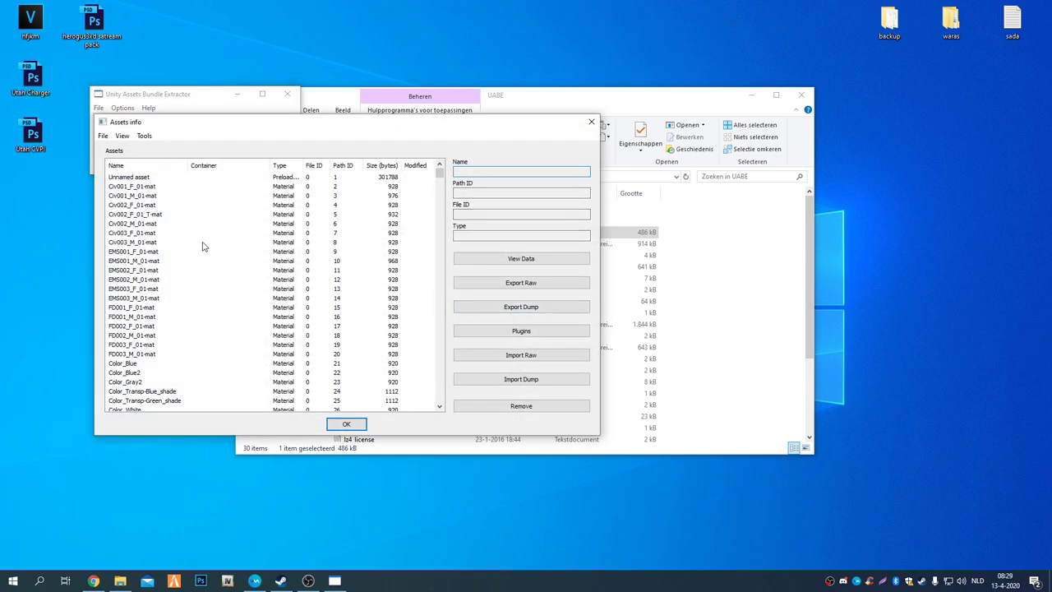
Sort the assets by name and find the UI_Minimap_2048 entries among the names starting with "ui"
click(142, 169)
click(115, 214)
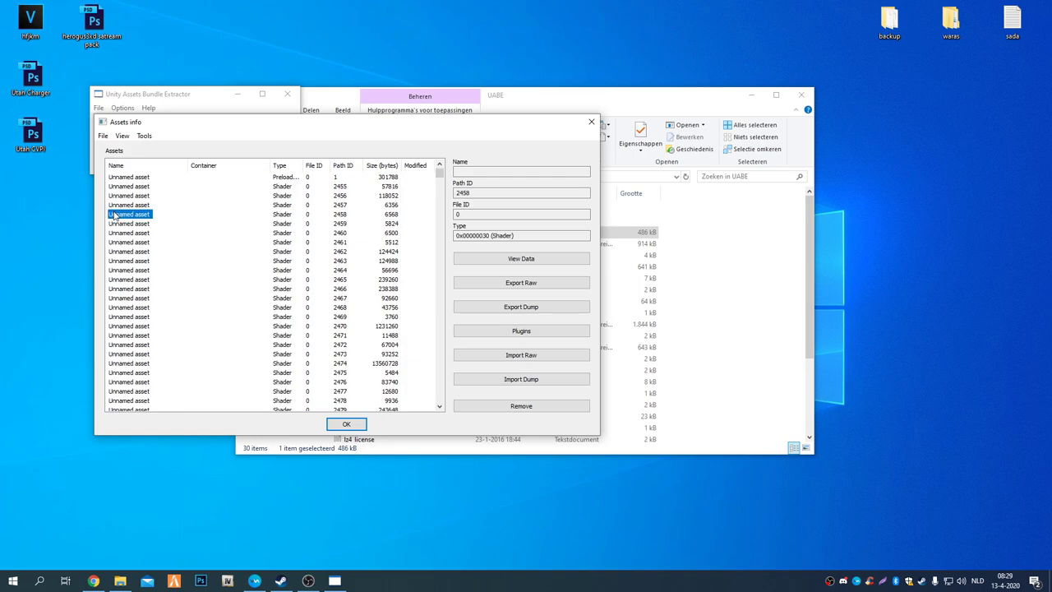
text(ui)
scroll(154, 263, down, 20)
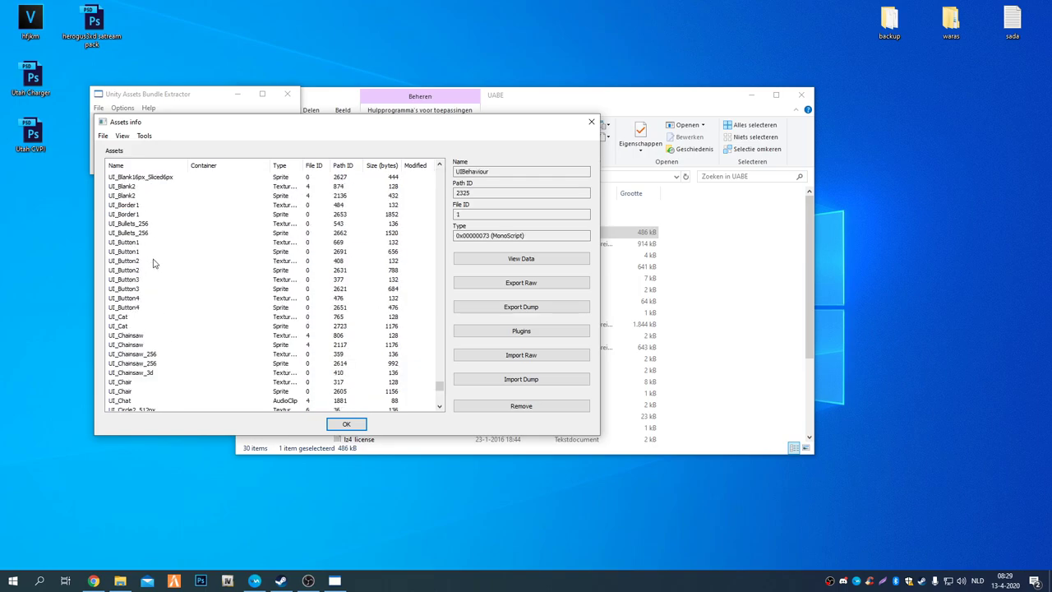
scroll(154, 263, down, 15)
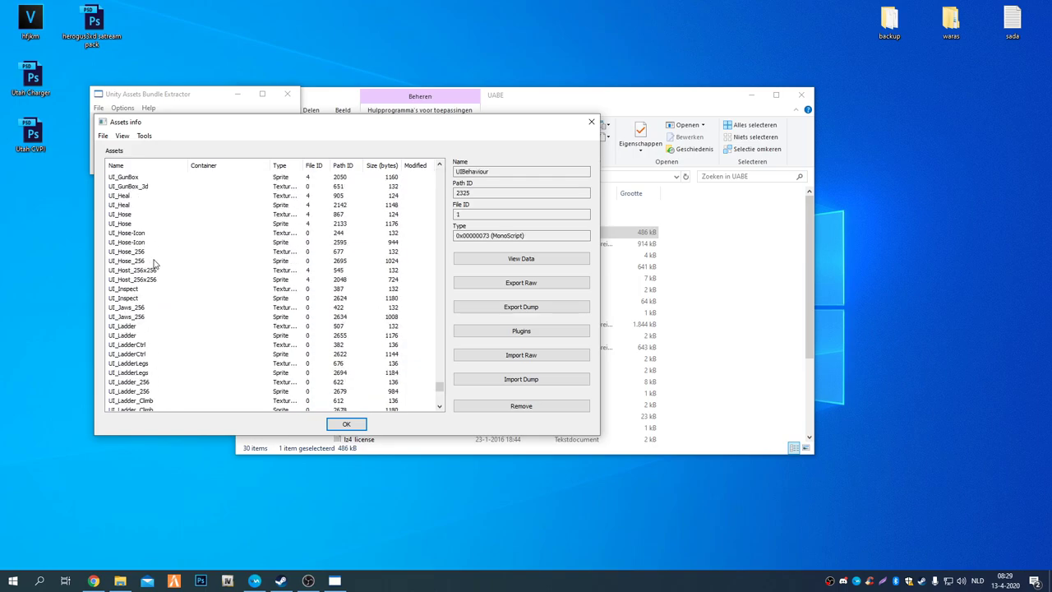
scroll(114, 216, up, 1)
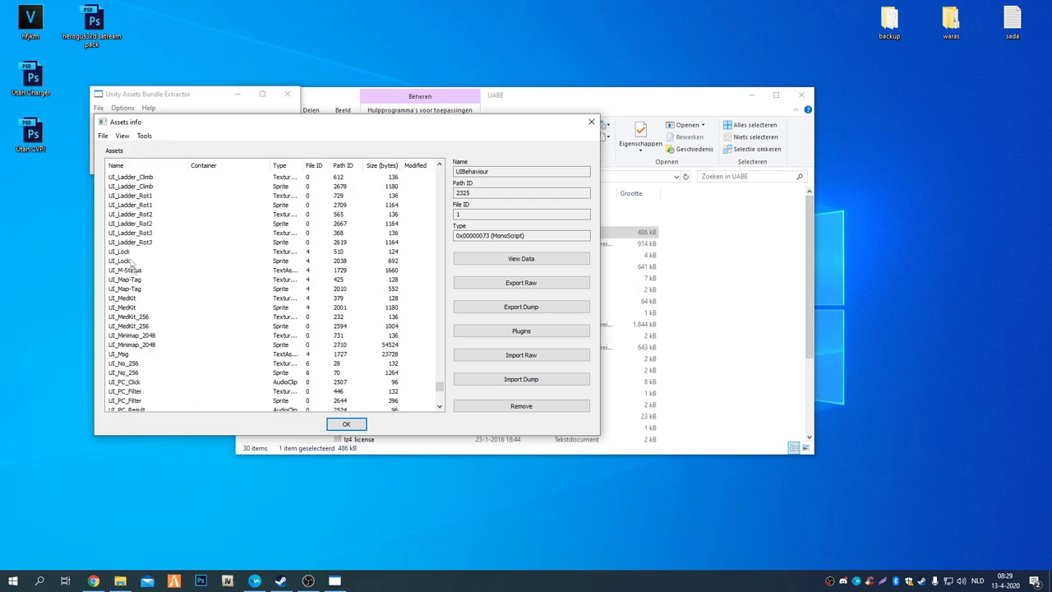
click(138, 335)
click(139, 344)
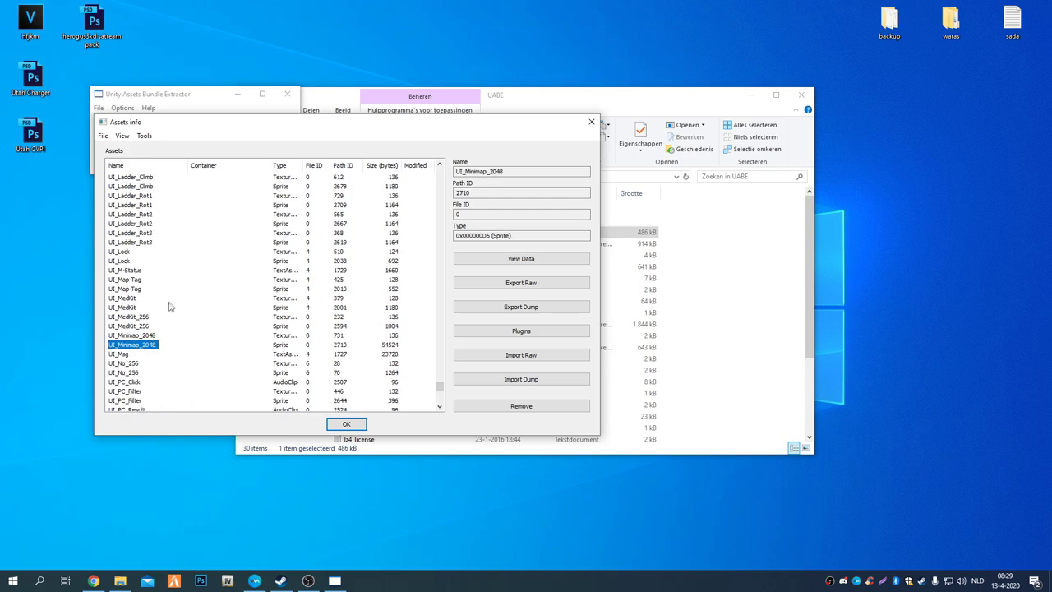
Widen the Name and Type columns and select the Texture2D entry of UI_Minimap_2048
drag(187, 165, 219, 165)
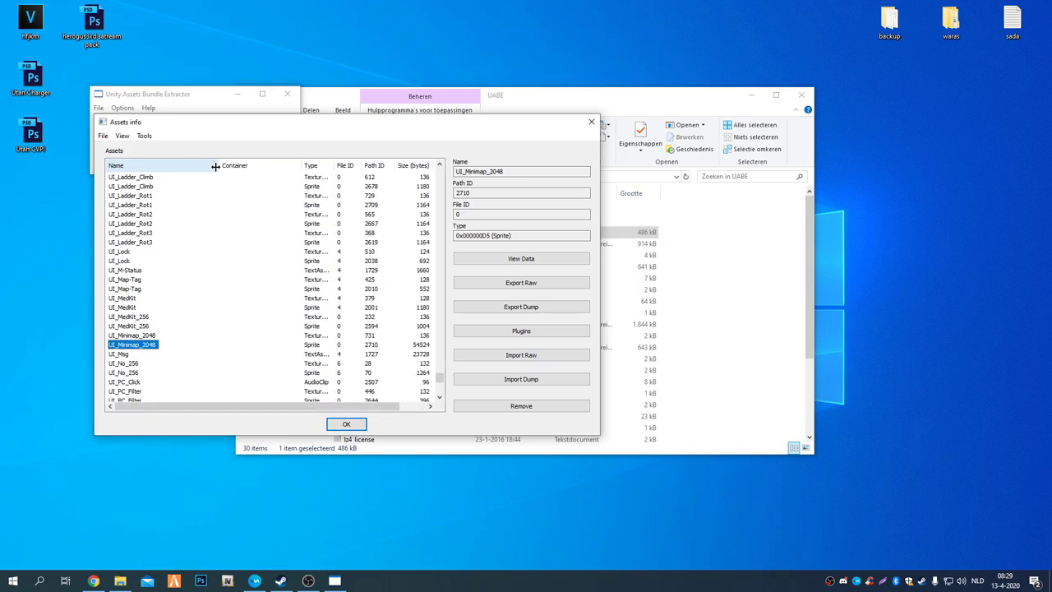
drag(332, 162, 363, 163)
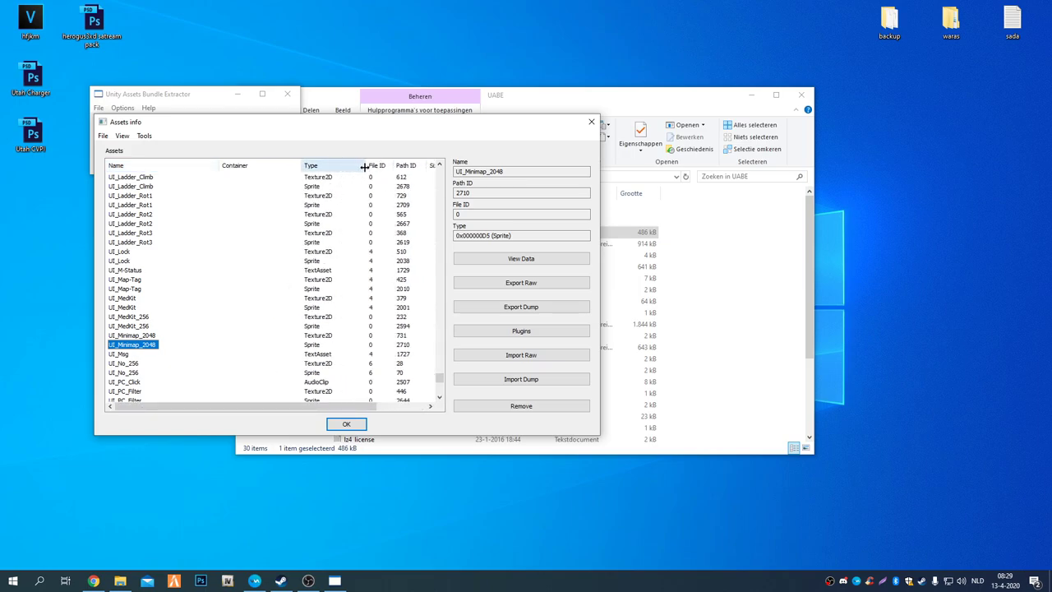
click(145, 336)
Find the UI_Minimap_2048 entries among the asset names starting with "ui" and select the Texture2D entry
scroll(300, 337, down, 20)
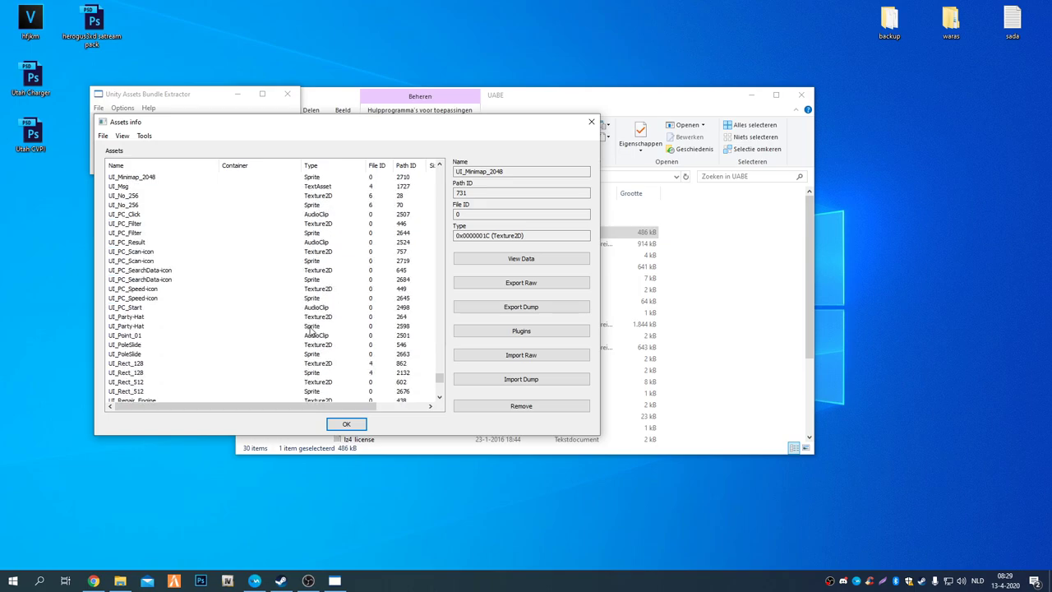
scroll(313, 325, down, 10)
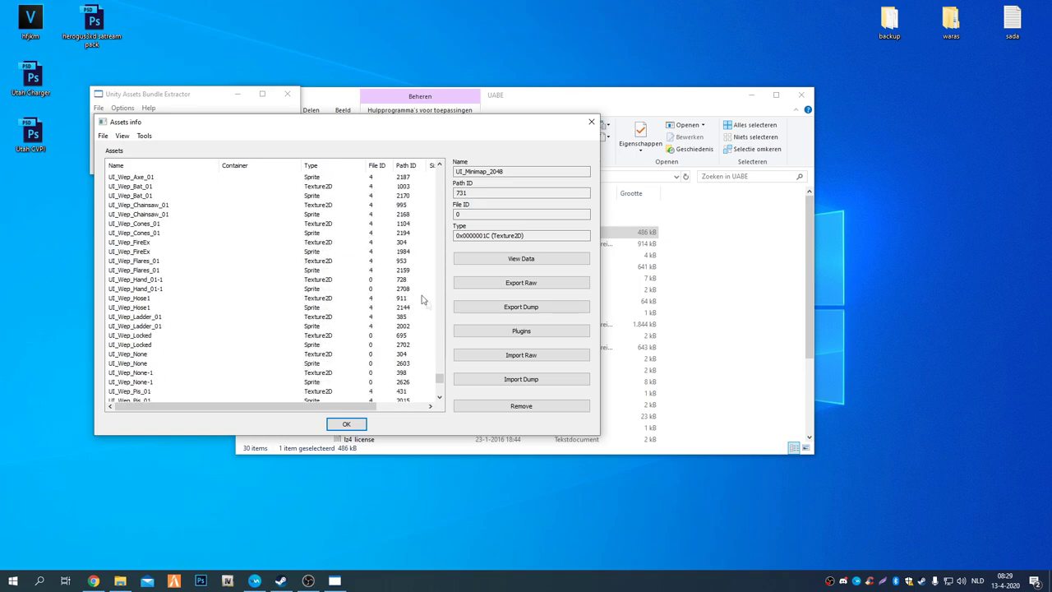
drag(440, 379, 429, 294)
click(120, 280)
text(ui)
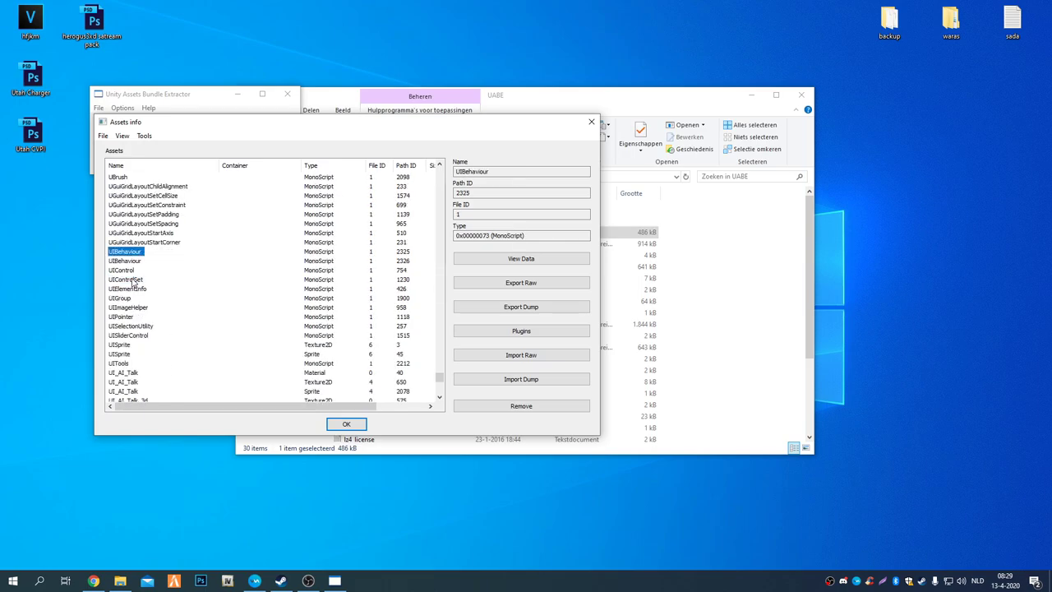
scroll(148, 282, down, 15)
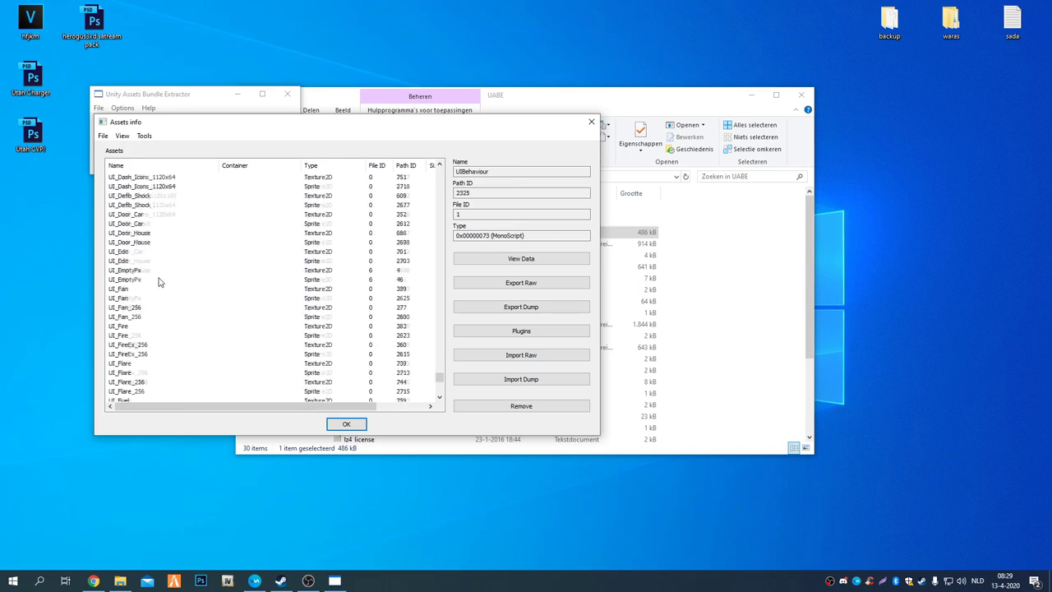
scroll(159, 281, down, 15)
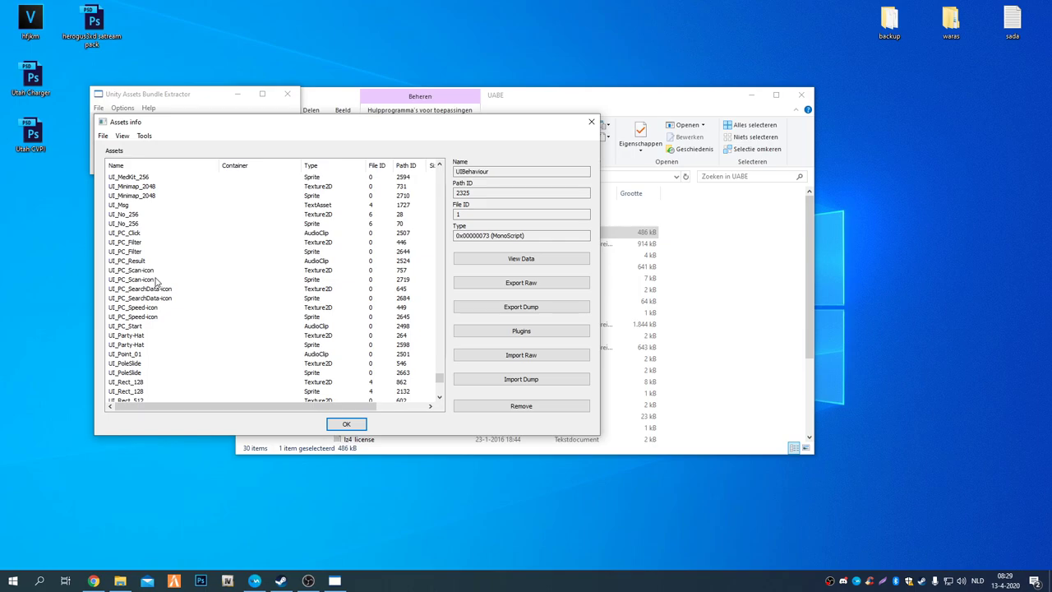
scroll(144, 212, up, 2)
click(143, 187)
scroll(146, 206, down, 8)
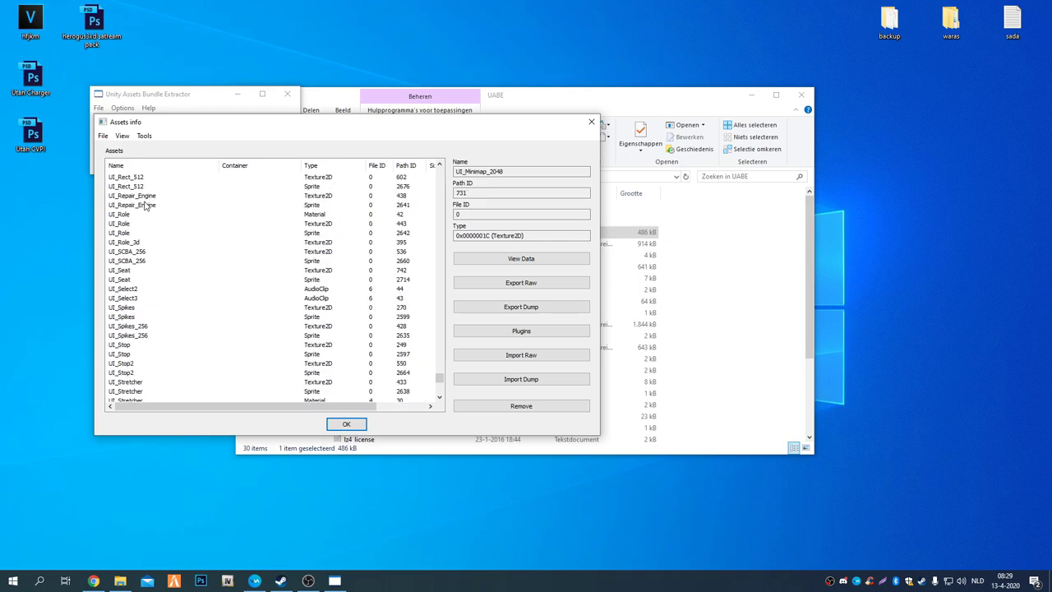
scroll(148, 206, up, 8)
Export the UI_Minimap_2048 texture as a PNG file named UI_Minimap_2048-sharedassets2.assets-731 to the desktop
click(460, 330)
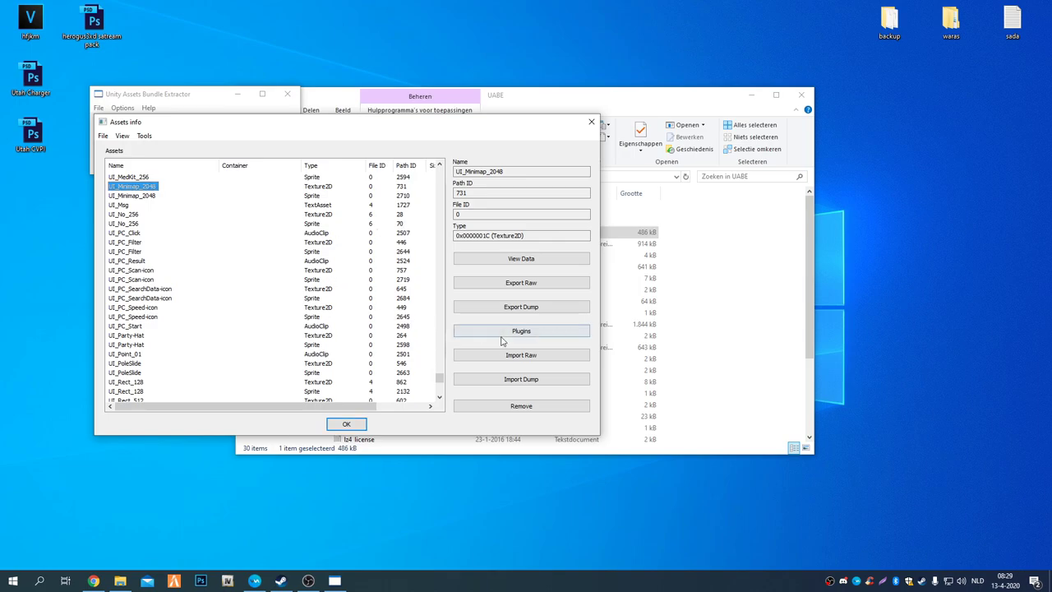
click(165, 174)
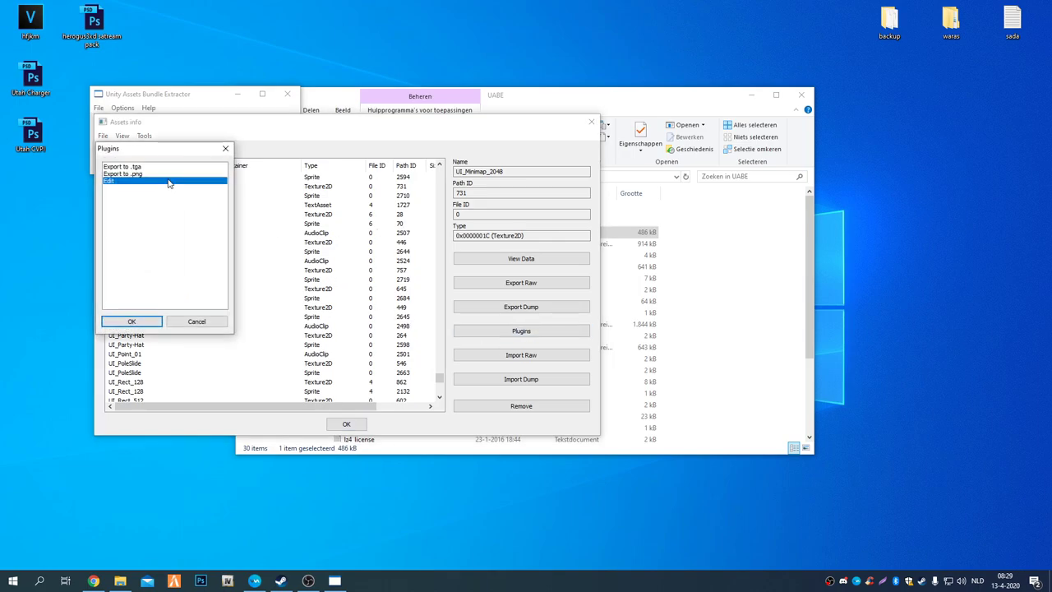
click(145, 323)
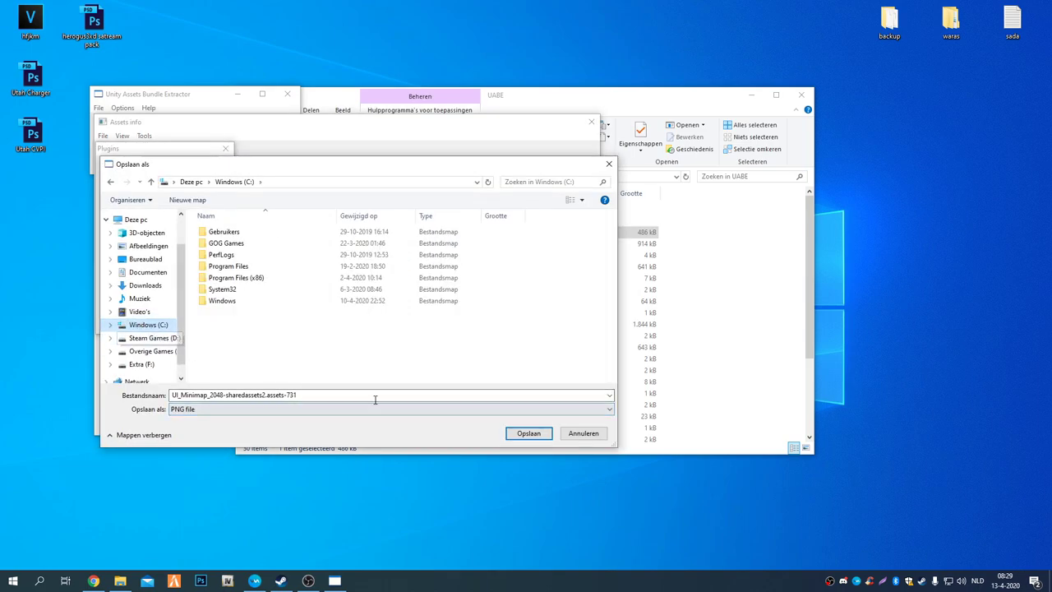
click(529, 435)
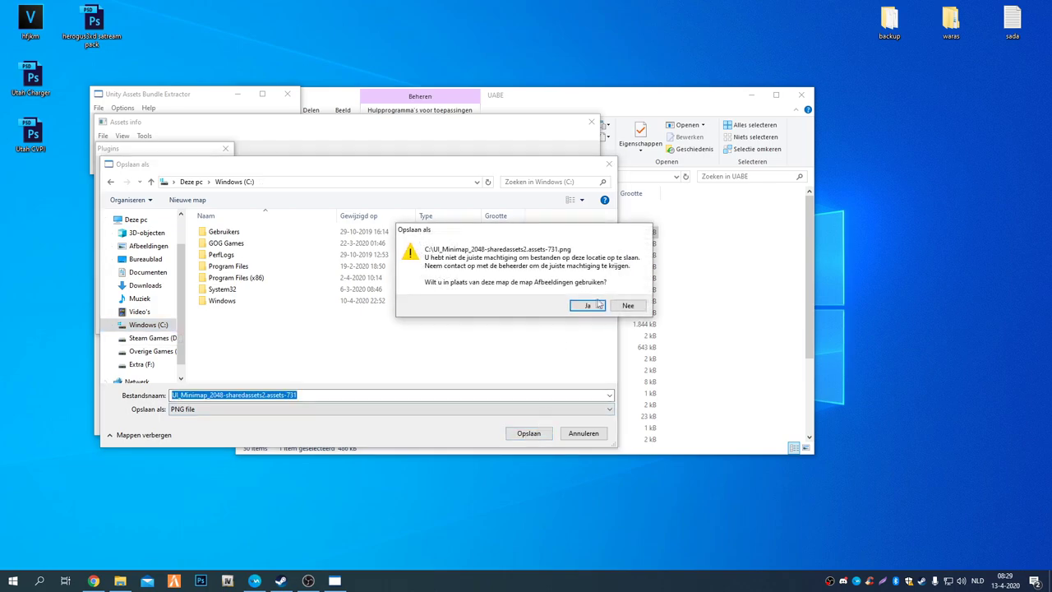
click(586, 305)
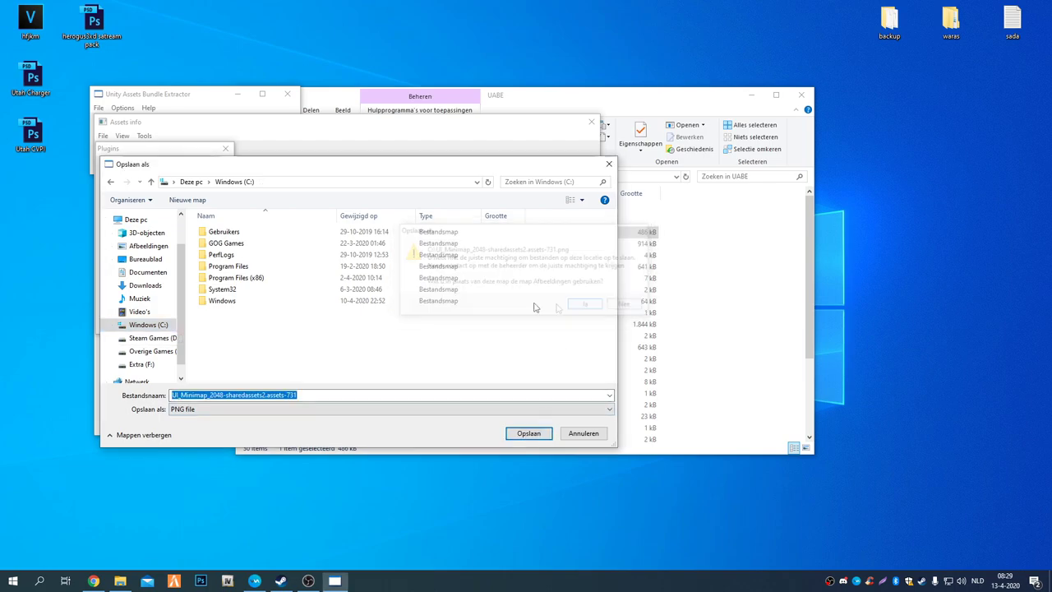
key(Return)
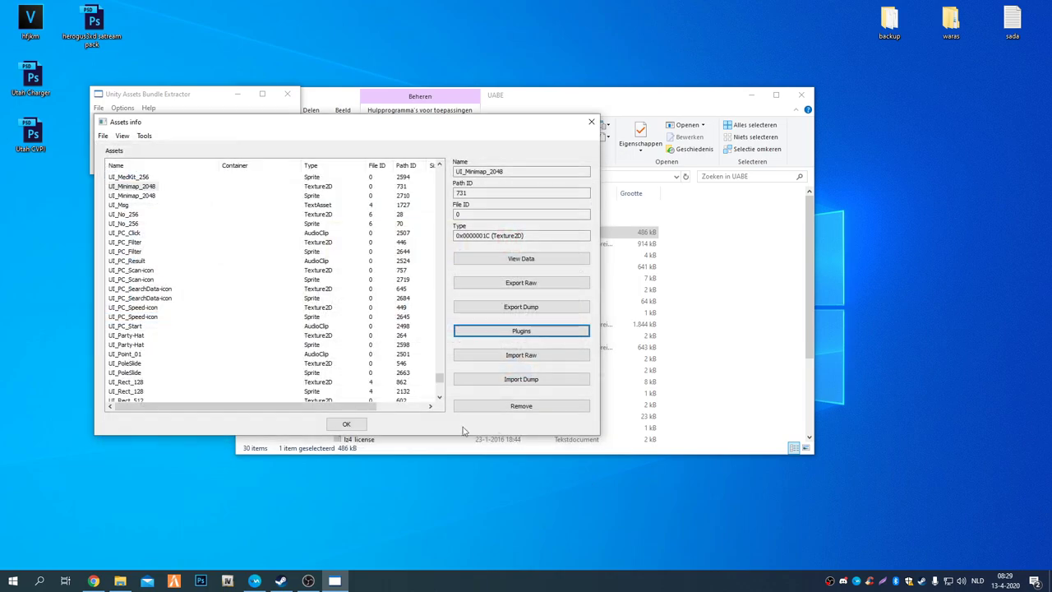
click(59, 212)
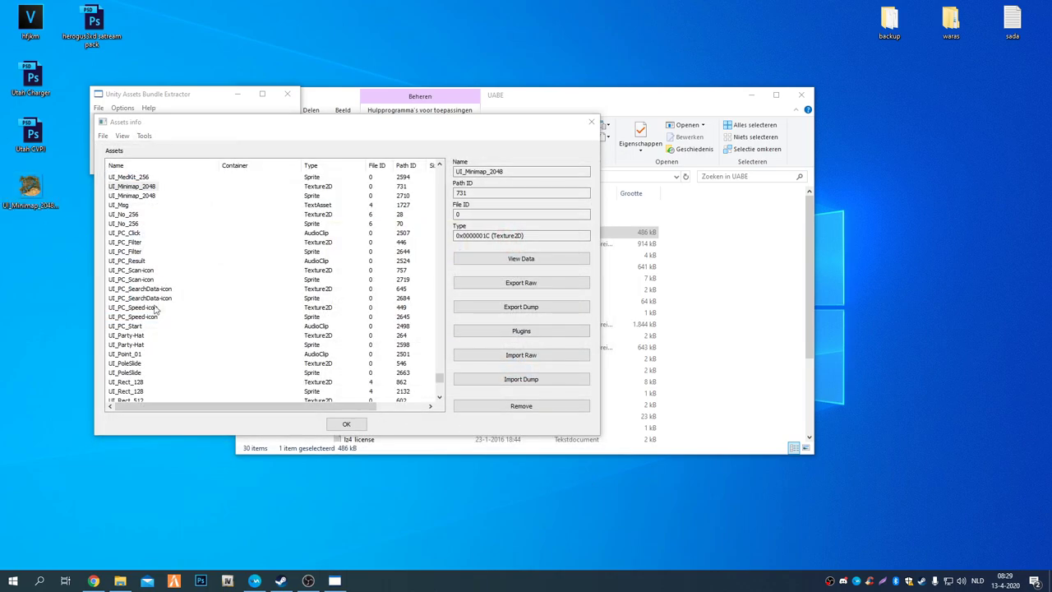
click(138, 196)
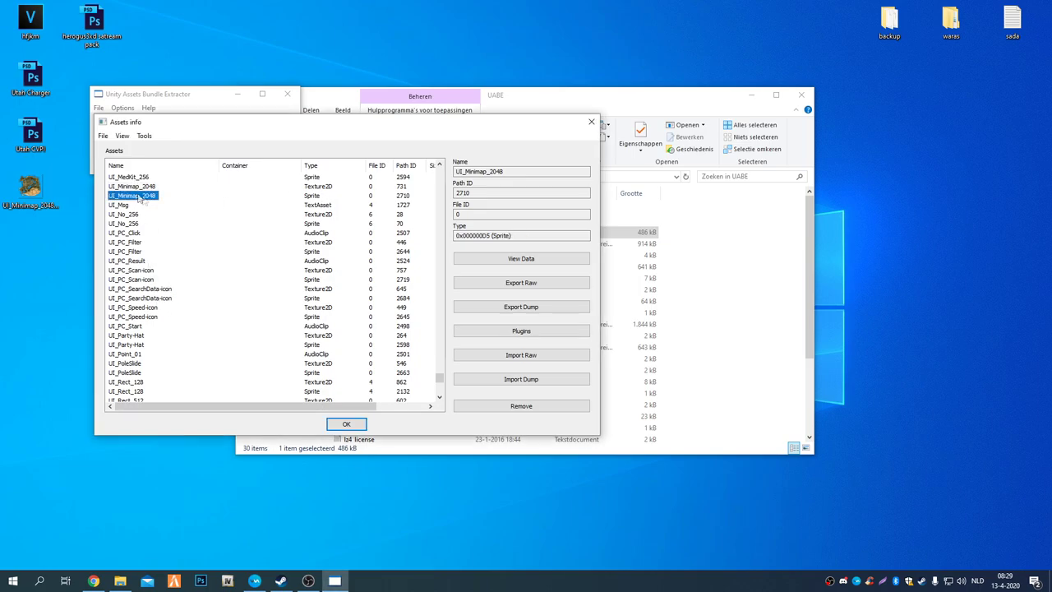
click(489, 330)
click(193, 319)
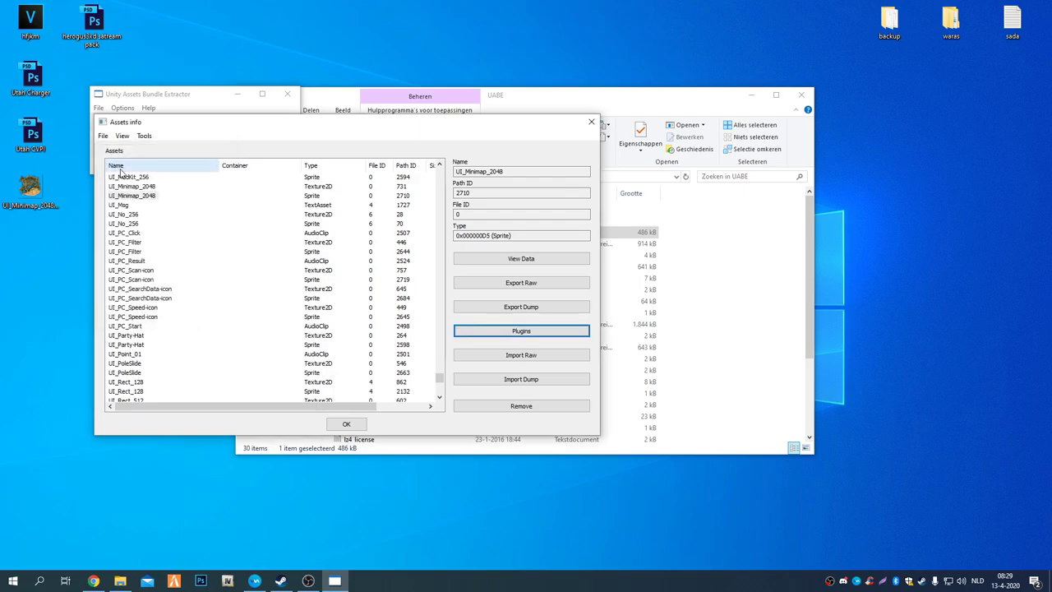
click(131, 187)
scroll(186, 235, up, 2)
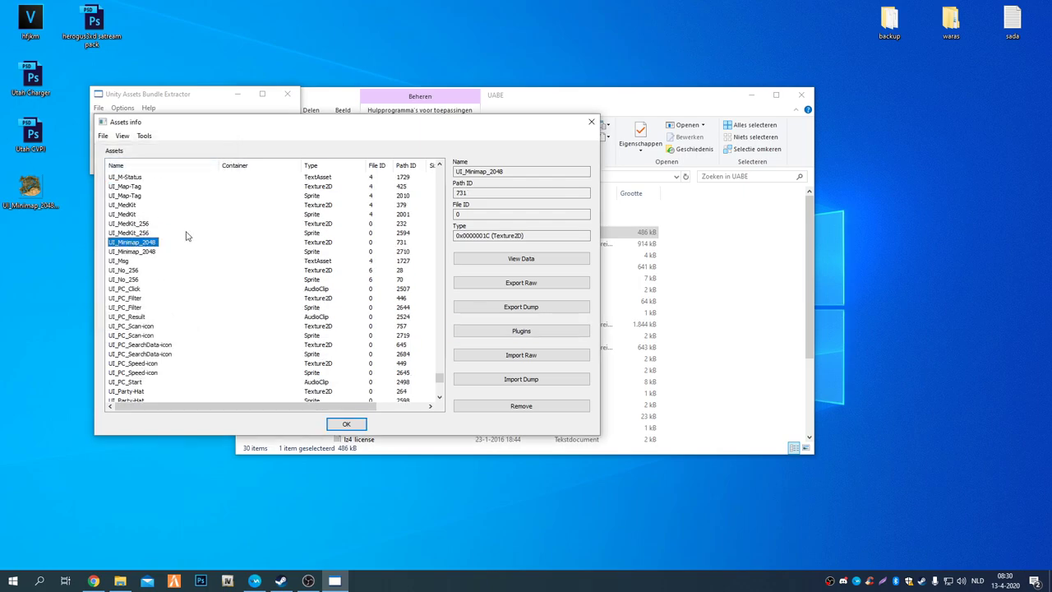
Switch to the browser, look up the grid map's texture name in the "Map file names & Locations" topic, and minimize the browser
click(92, 581)
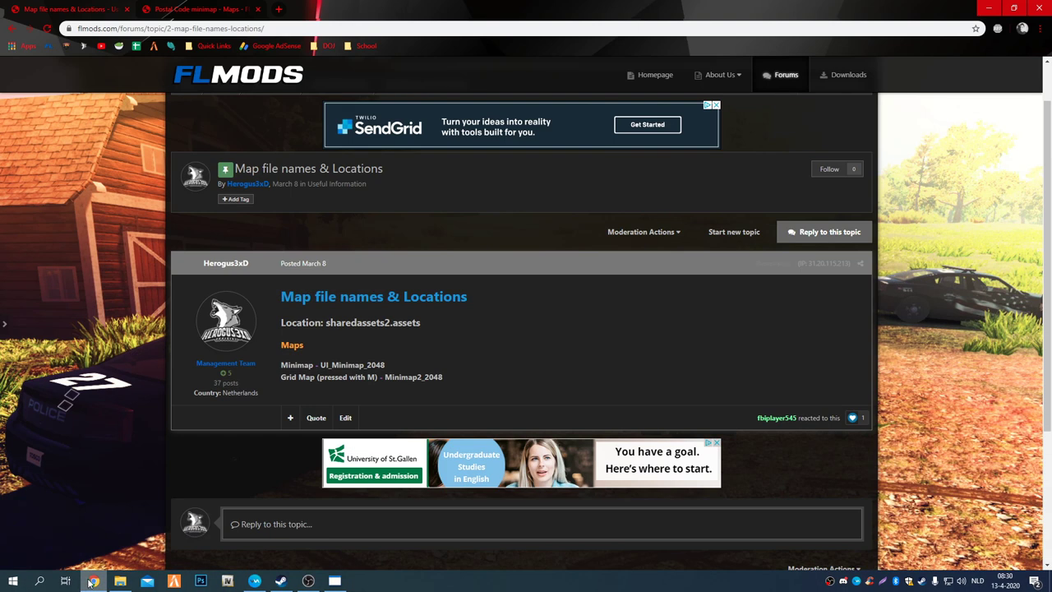
drag(412, 375, 384, 377)
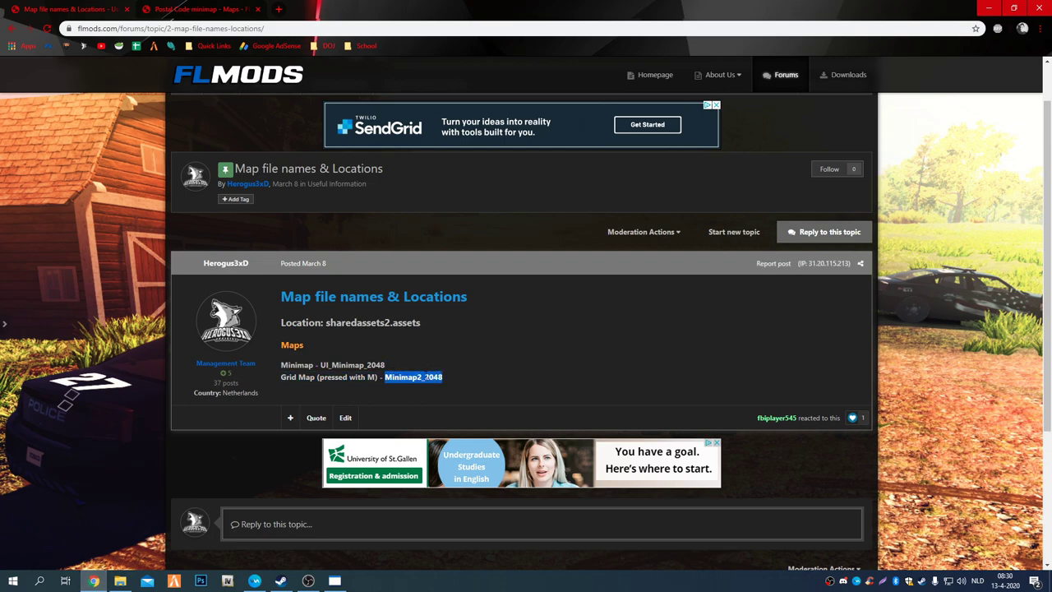
click(989, 8)
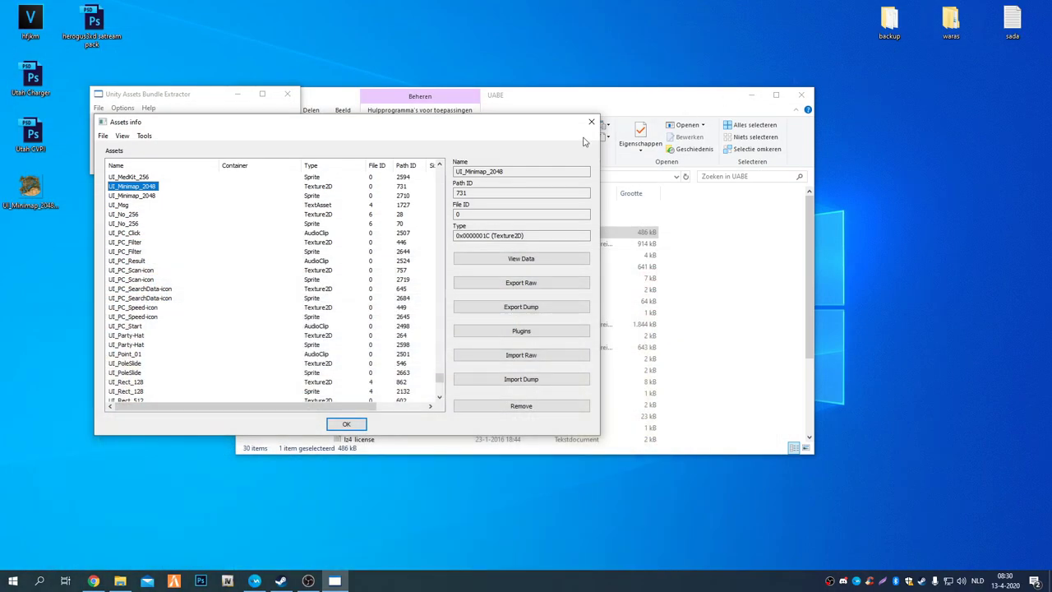
Find the Minimap2_2048 entries among the asset names starting with "mini" and select the Texture2D entry
scroll(298, 220, down, 16)
drag(439, 378, 440, 347)
click(140, 253)
text(mini)
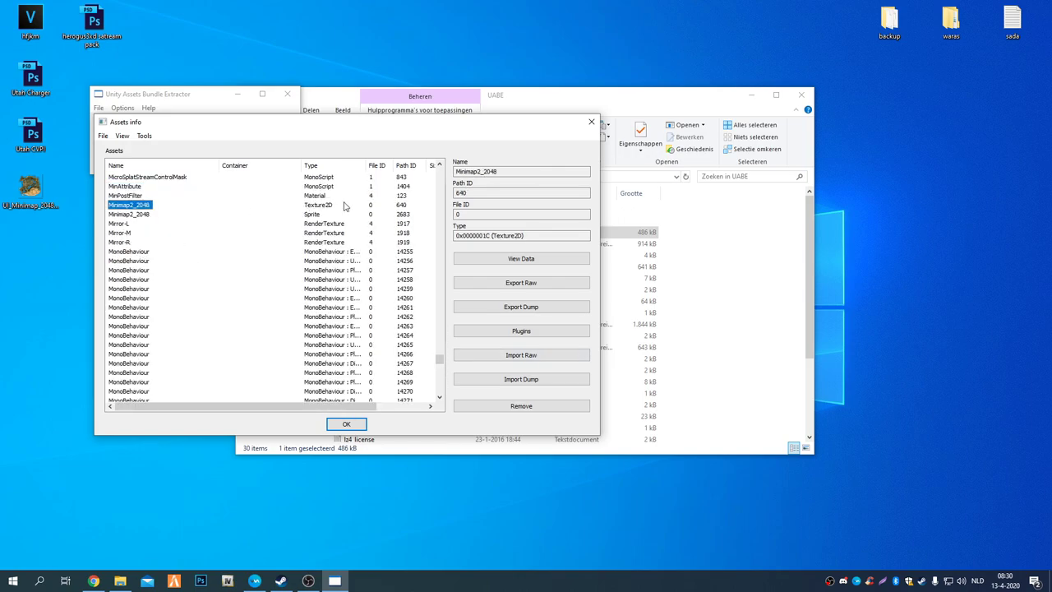
Export the Minimap2_2048 texture as a PNG to the desktop and place its icon below the UI_Minimap_2048 image
click(493, 312)
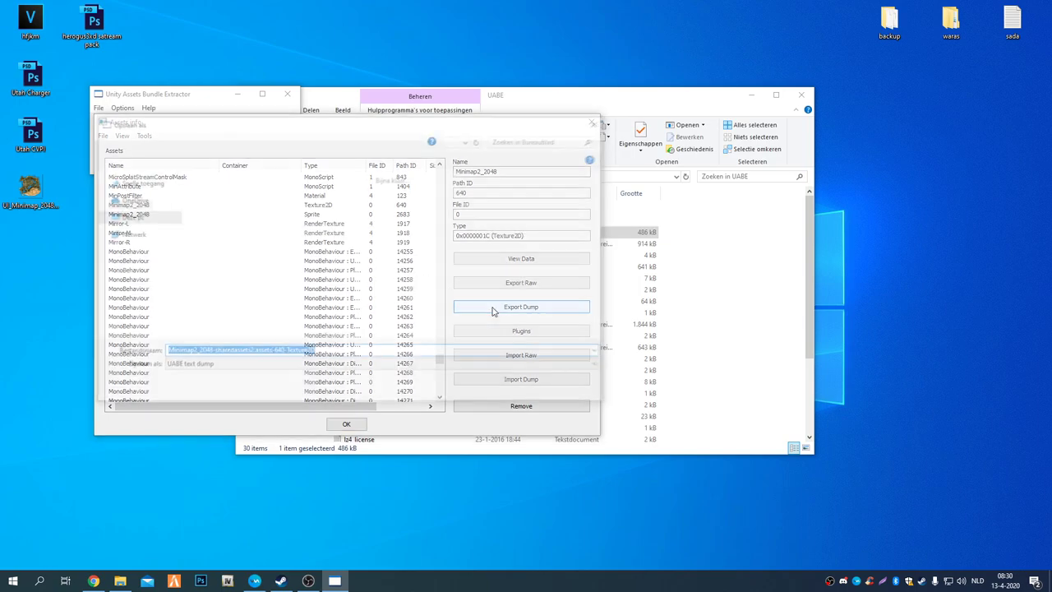
click(578, 392)
click(514, 330)
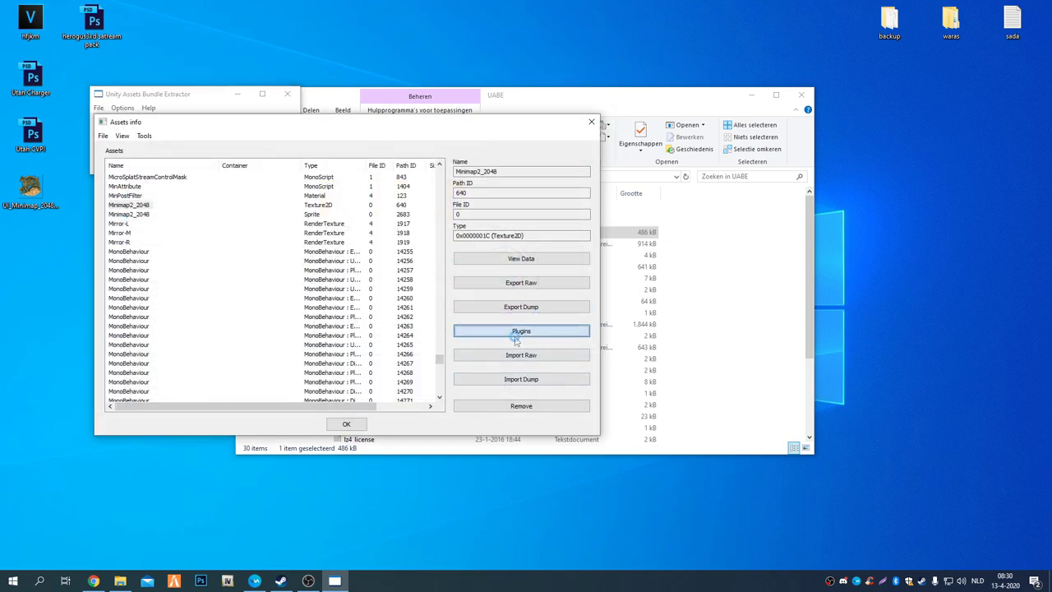
click(127, 175)
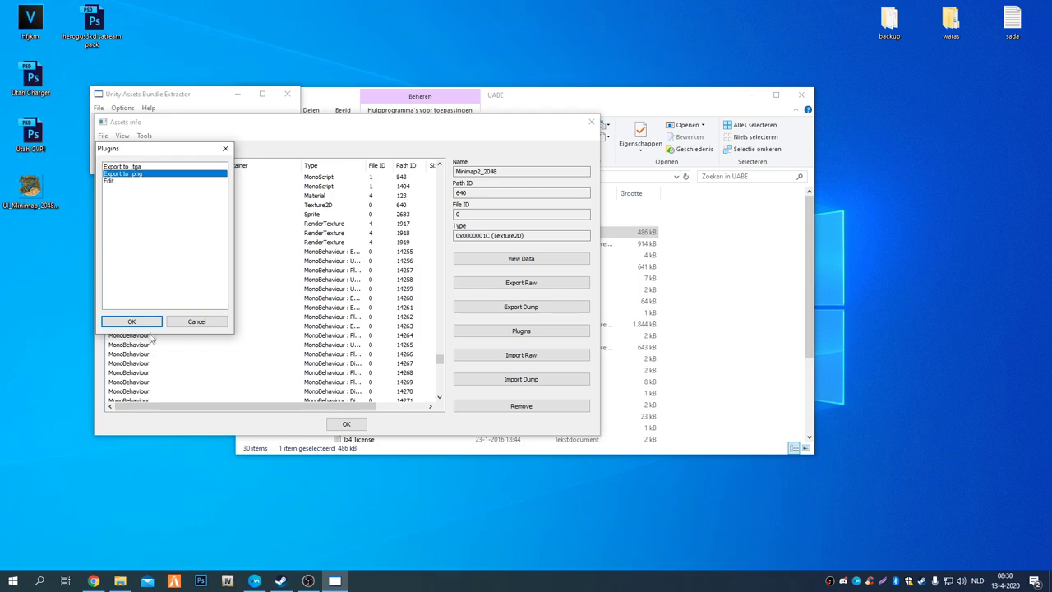
click(130, 321)
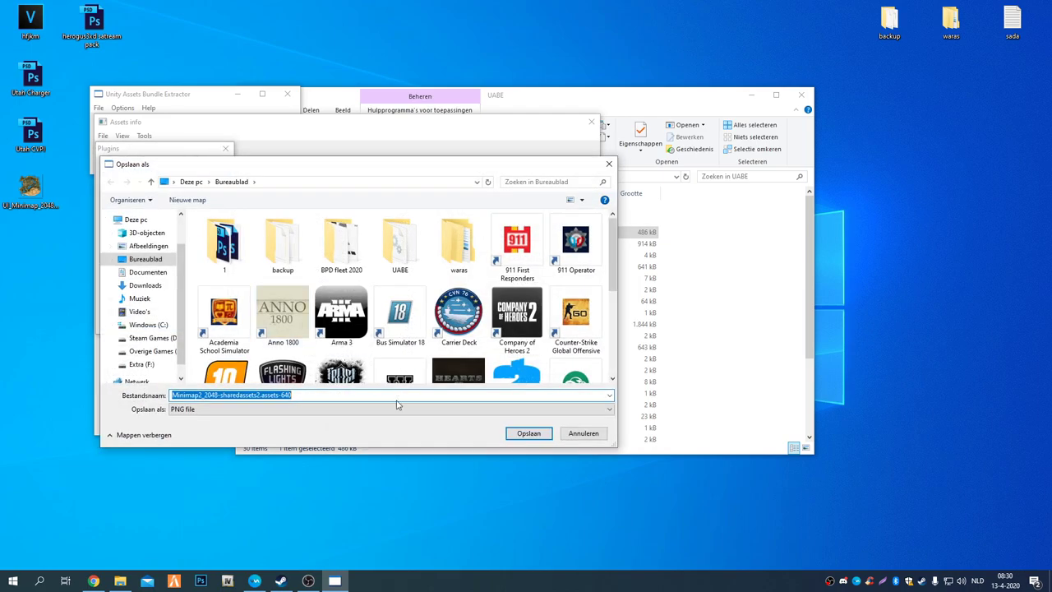
click(528, 433)
drag(43, 324, 28, 227)
Open both exported map images from the desktop, compare the grid map with the minimap, and close them
double_click(30, 247)
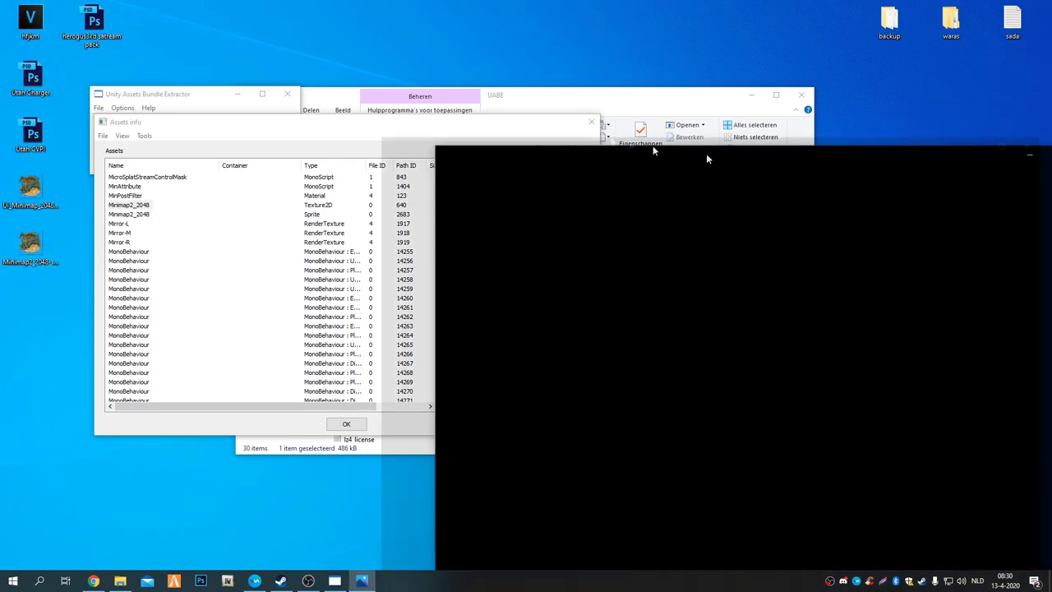
drag(707, 159, 461, 47)
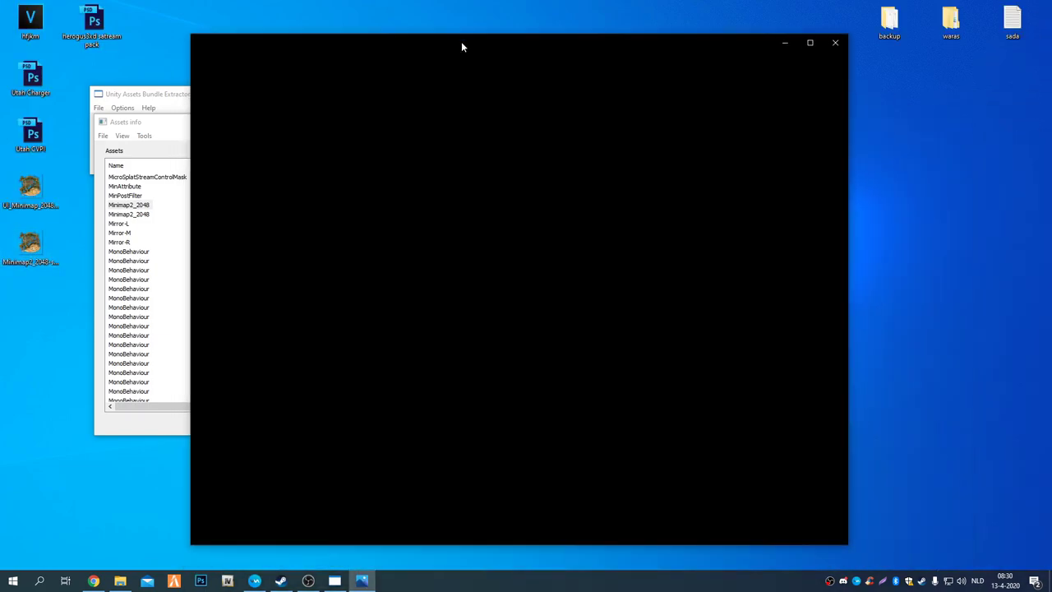
click(56, 257)
click(51, 199)
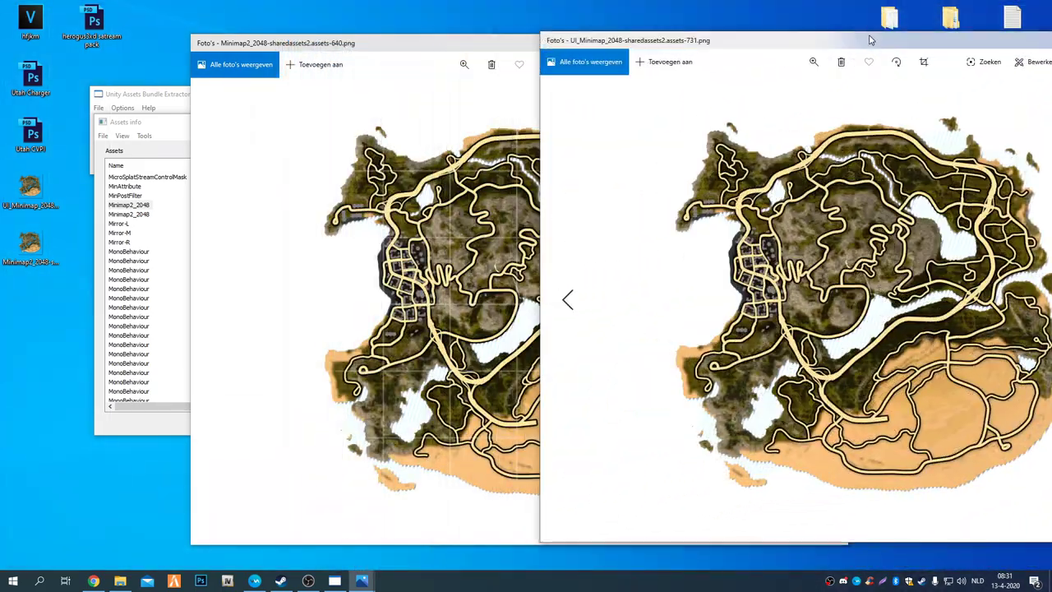
click(521, 65)
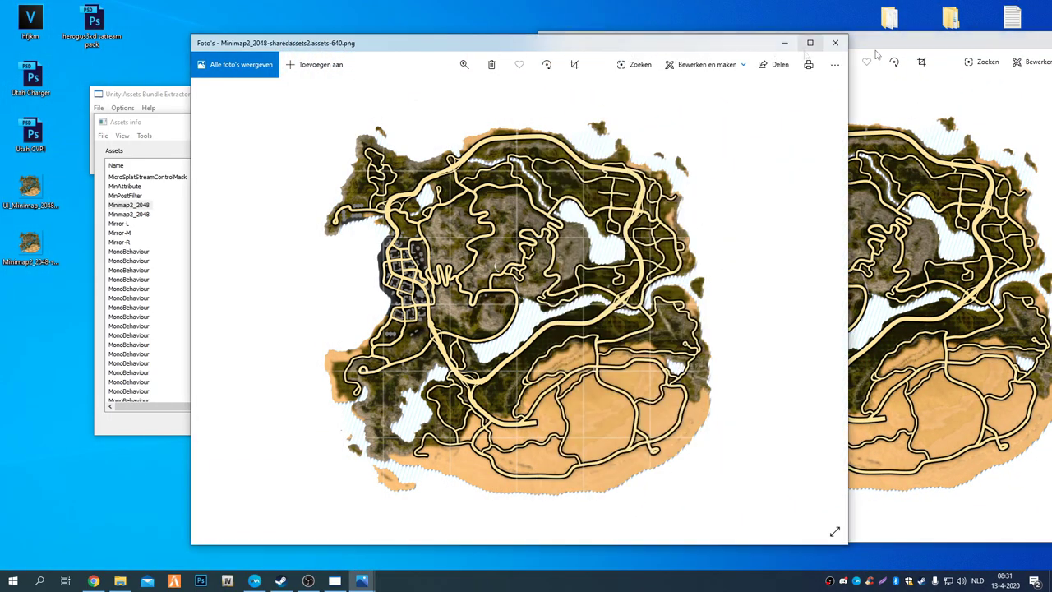
click(834, 37)
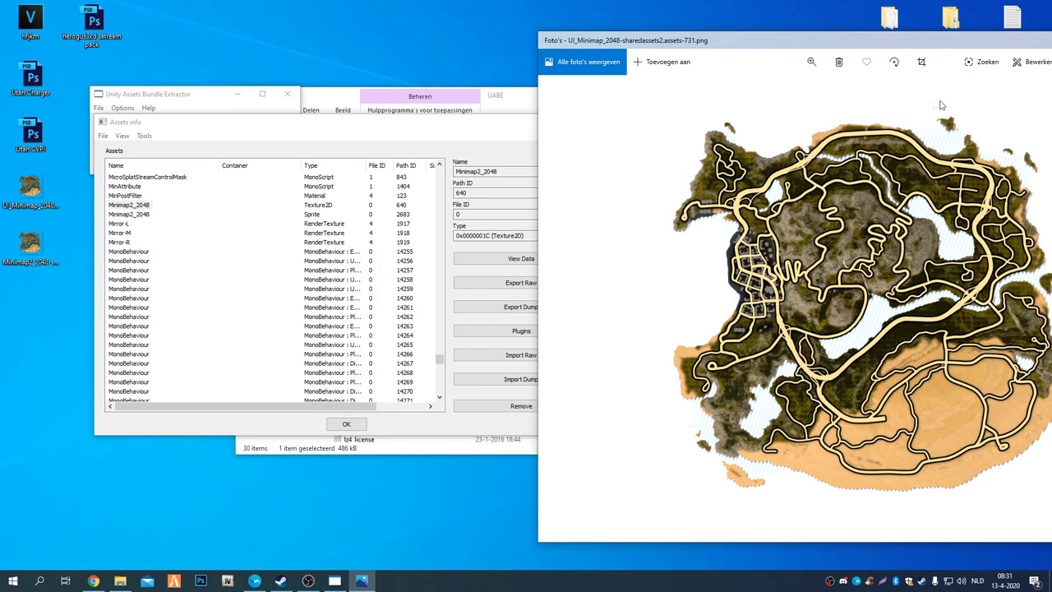
click(1034, 43)
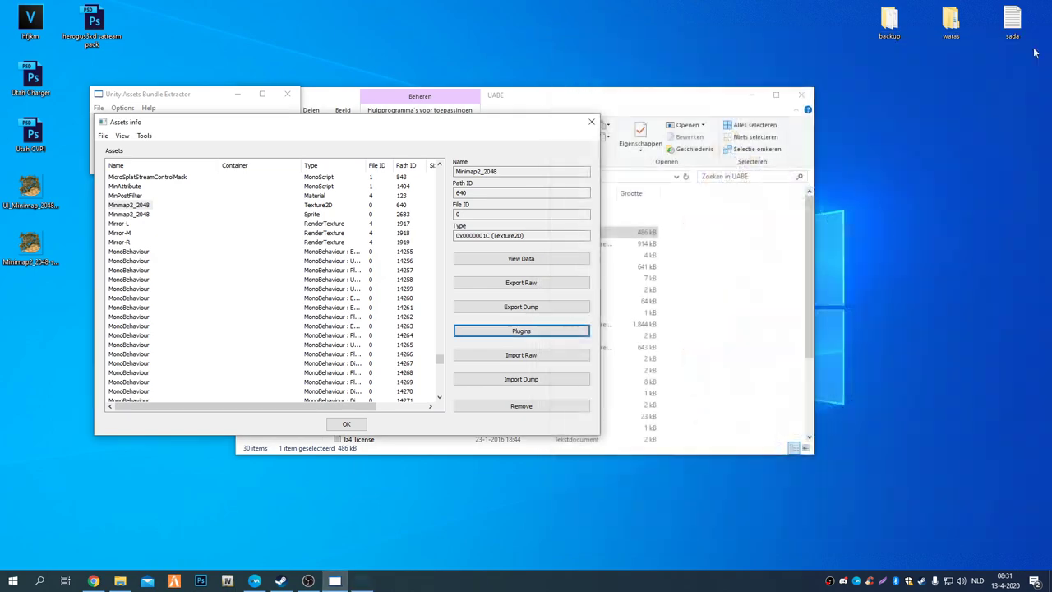
Replace the Minimap2_2048 Texture2D's image with an image file from the desktop at Normal (multithread) quality
click(128, 205)
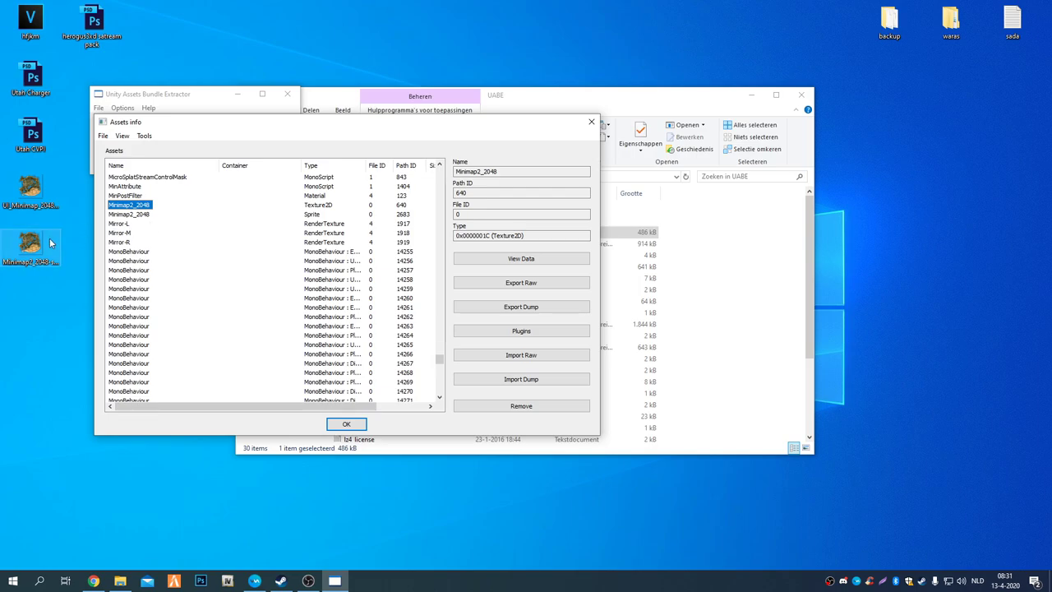
click(521, 331)
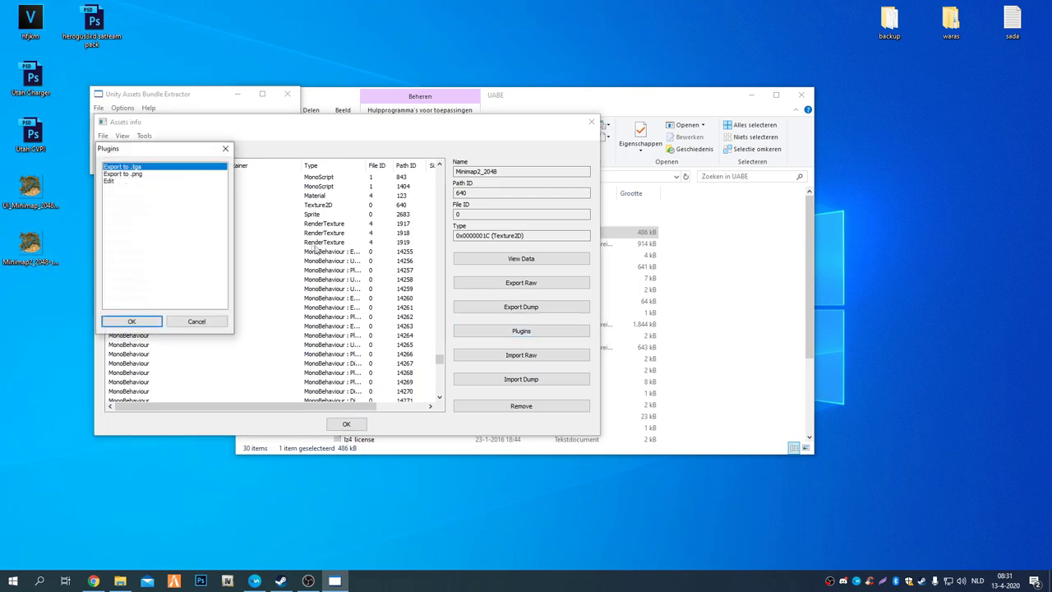
click(141, 181)
click(131, 321)
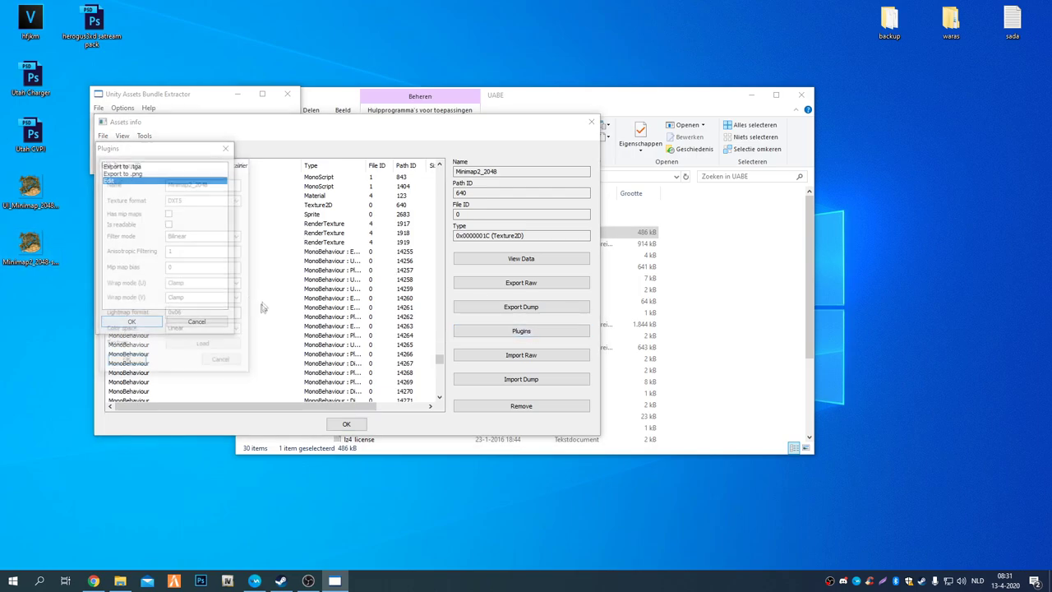
click(188, 350)
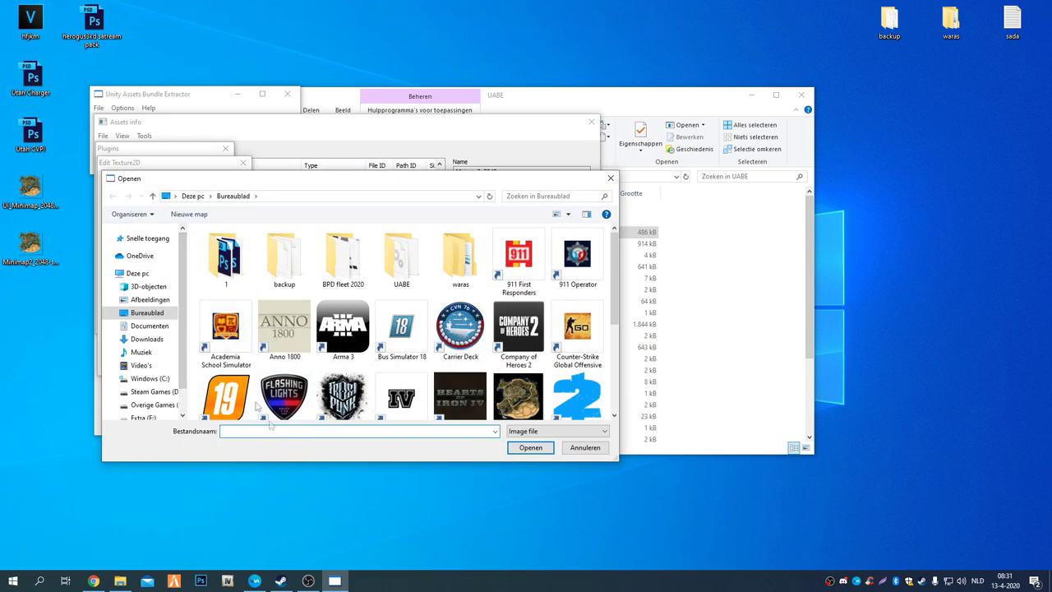
scroll(387, 258, down, 5)
double_click(281, 295)
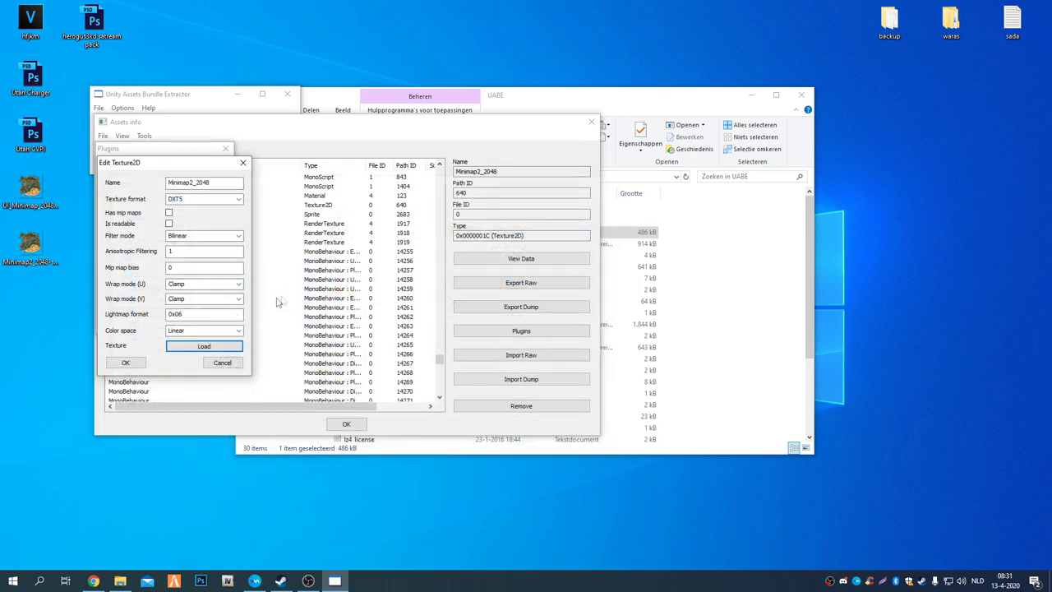
click(125, 362)
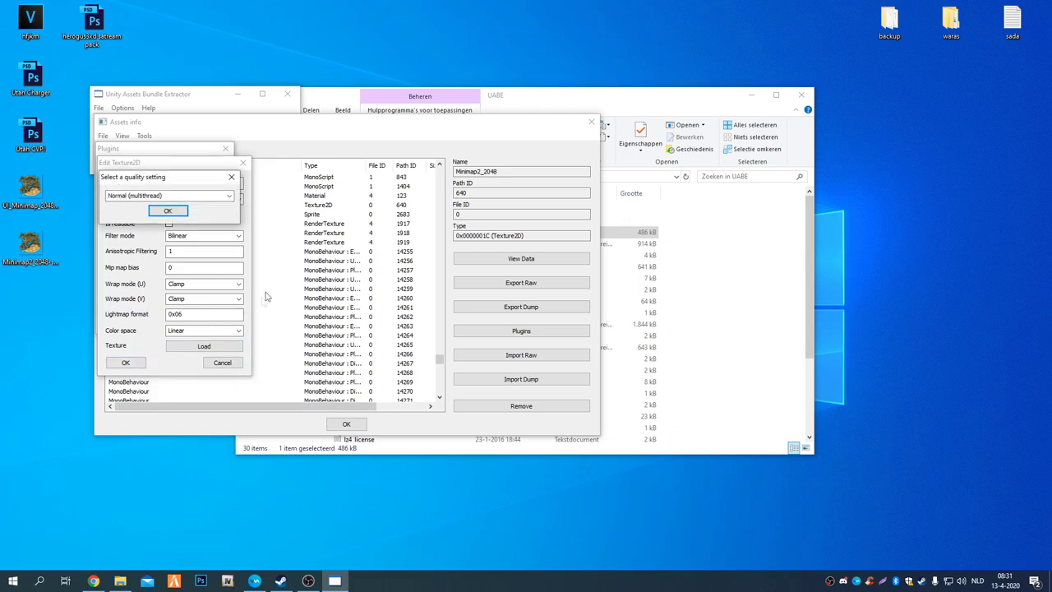
click(168, 211)
Find the UI_Minimap_2048 Texture2D entry and replace its texture with an image file from the desktop, accepting the quality setting
click(141, 263)
key(u)
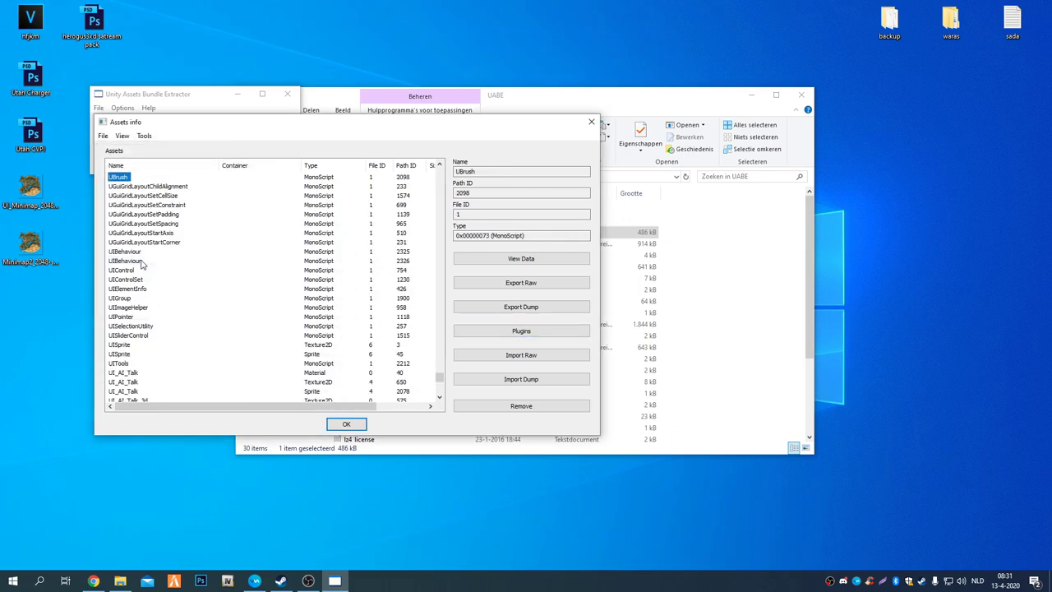
key(m)
key(i)
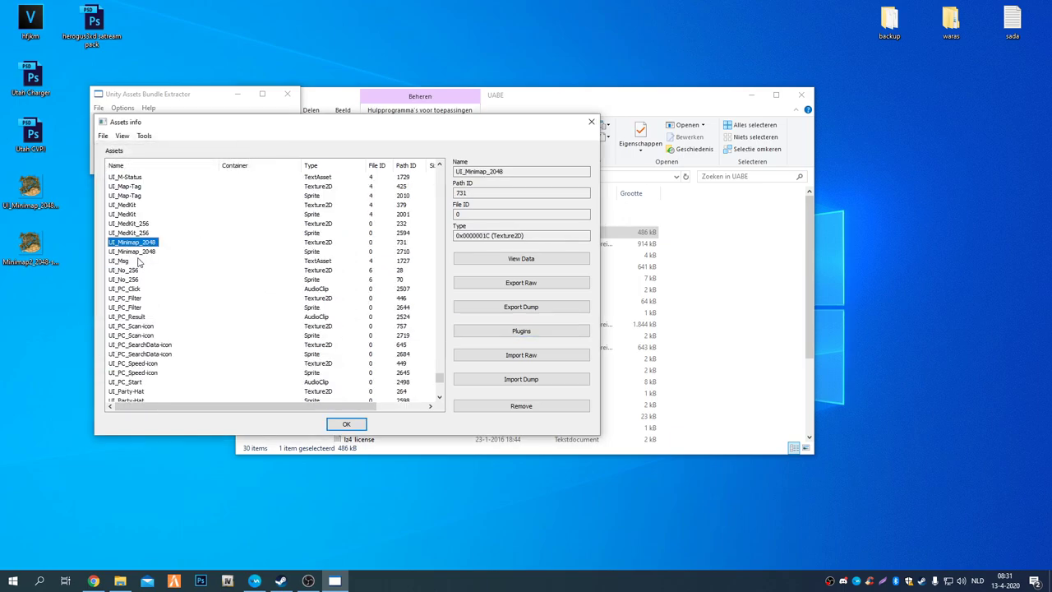
click(510, 337)
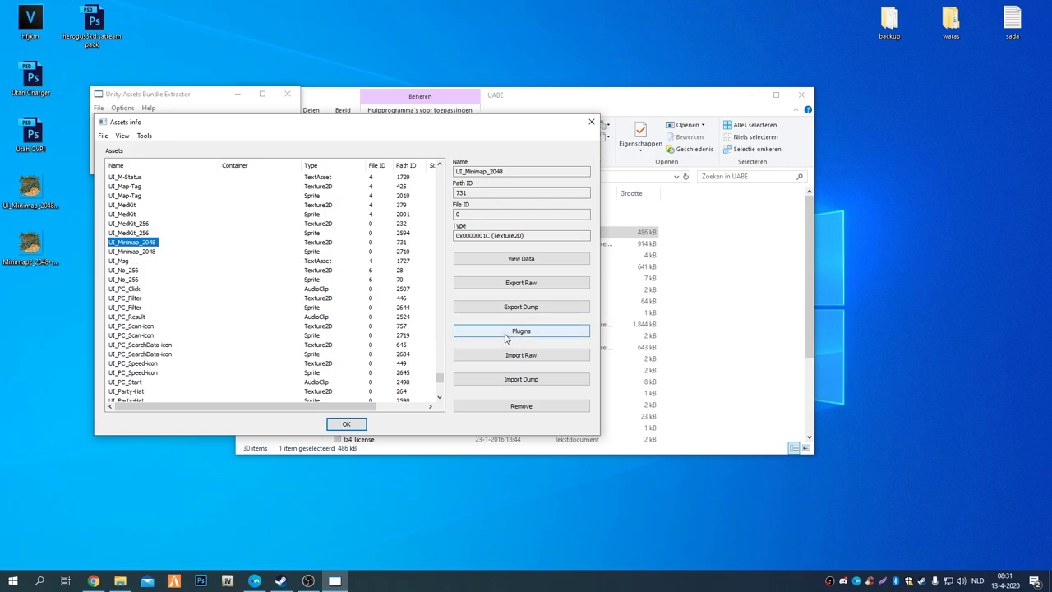
click(131, 182)
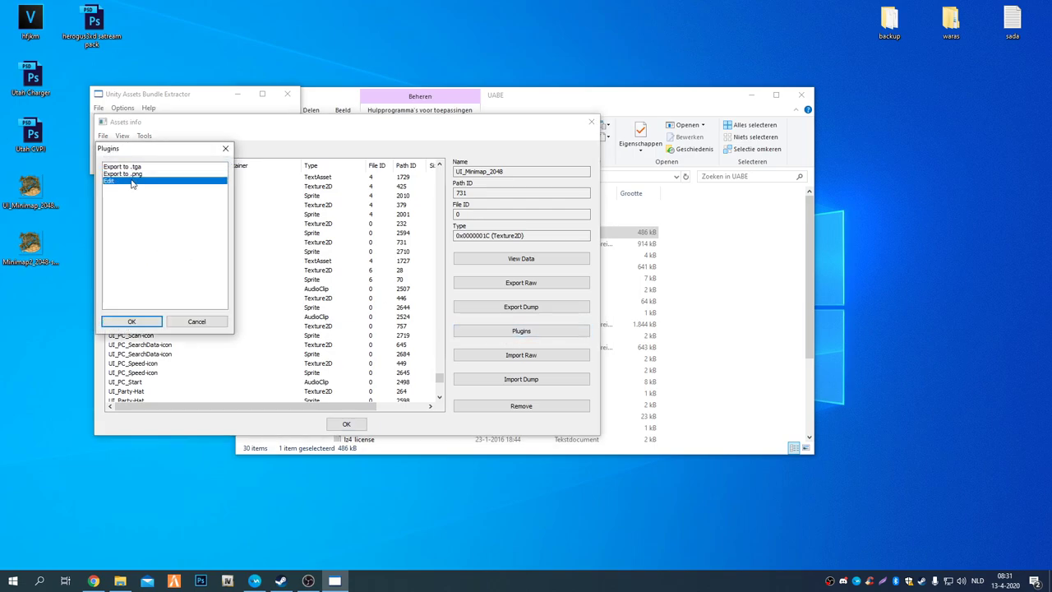
click(131, 320)
click(206, 340)
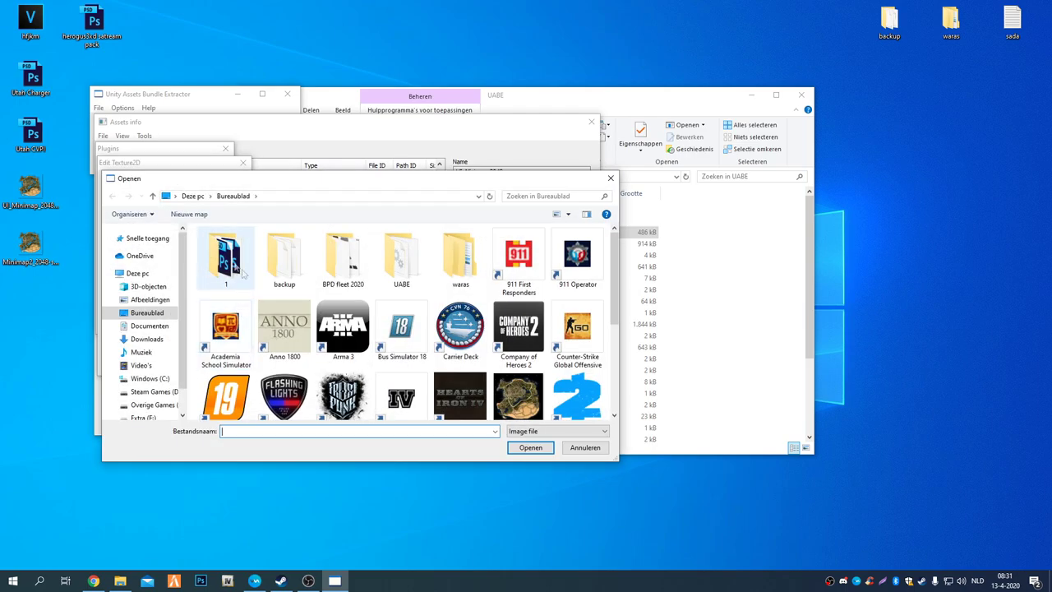
scroll(263, 288, down, 4)
double_click(290, 289)
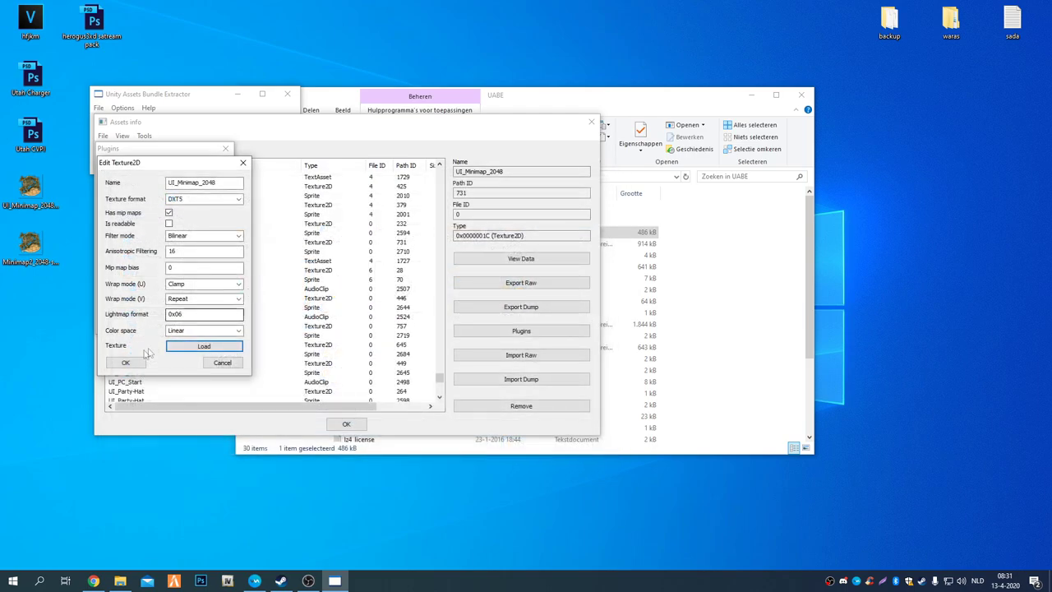
click(126, 362)
click(186, 212)
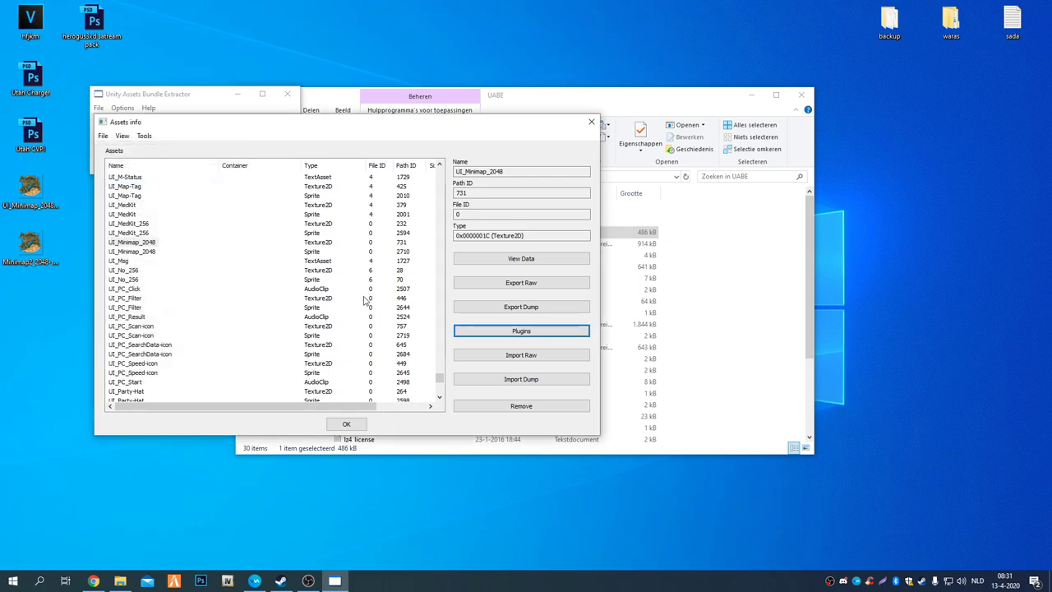
Save the modified assets file to the desktop as sharedassets2 and close Unity Assets Bundle Extractor
click(344, 424)
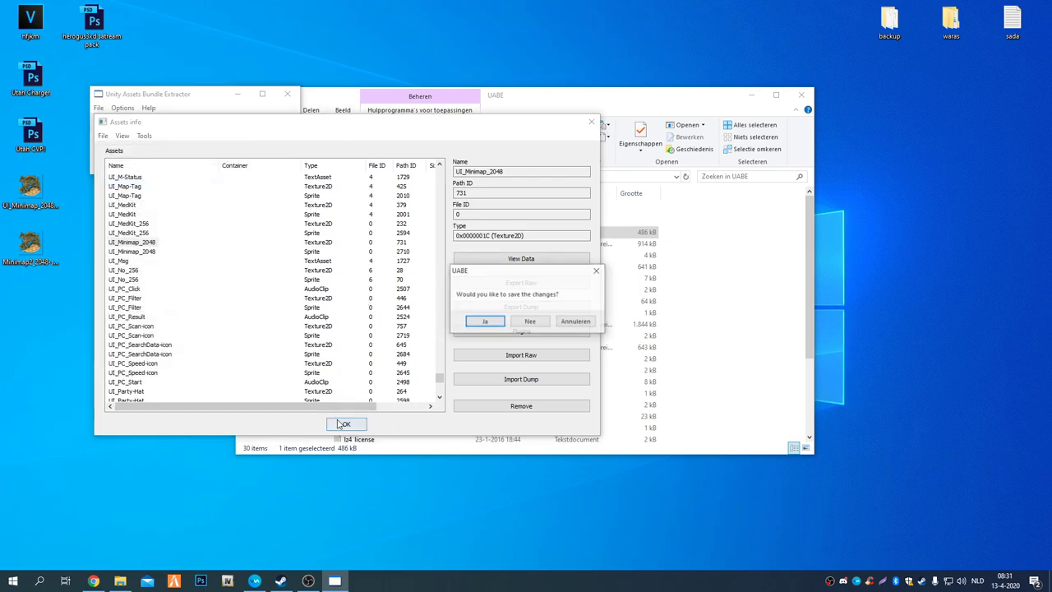
click(486, 321)
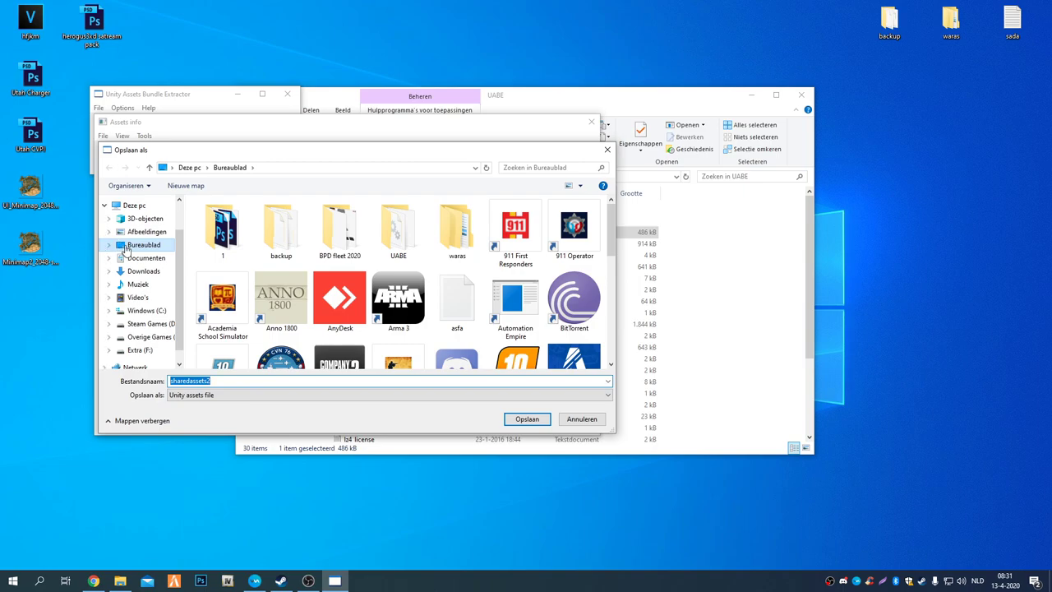
click(527, 419)
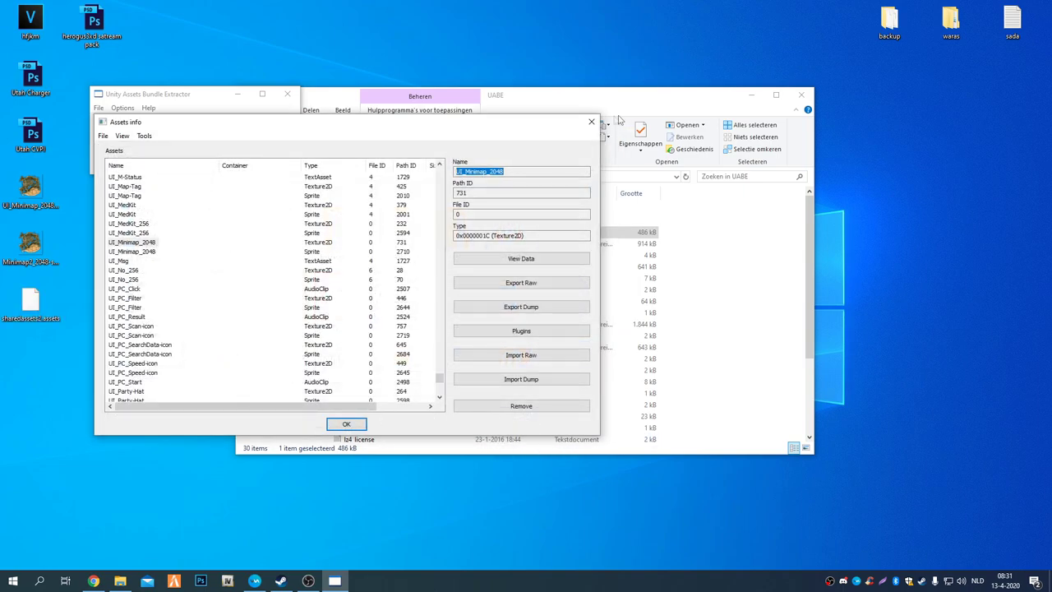
drag(615, 102, 653, 94)
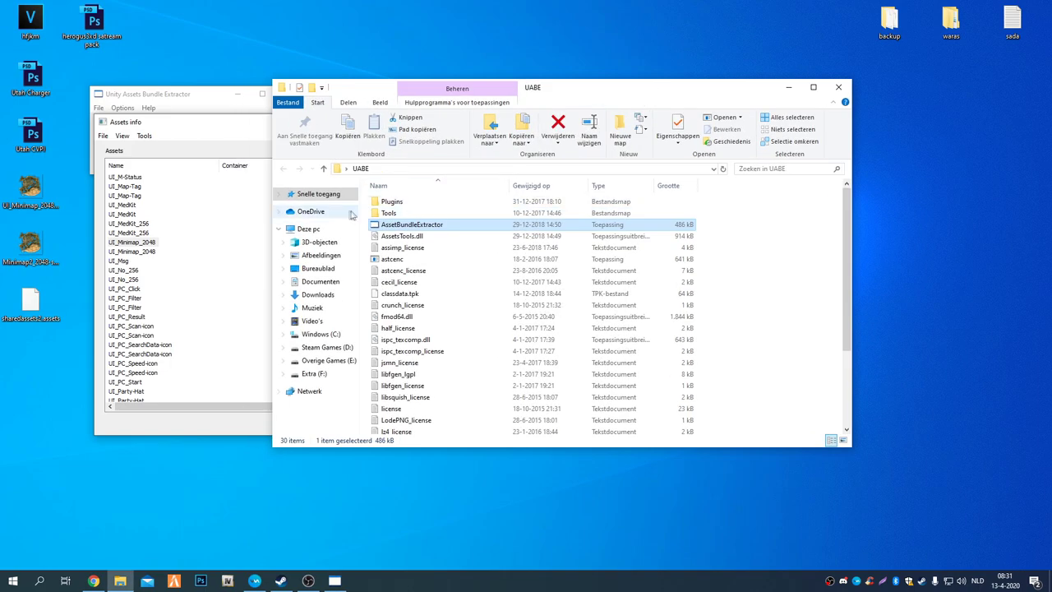
click(225, 119)
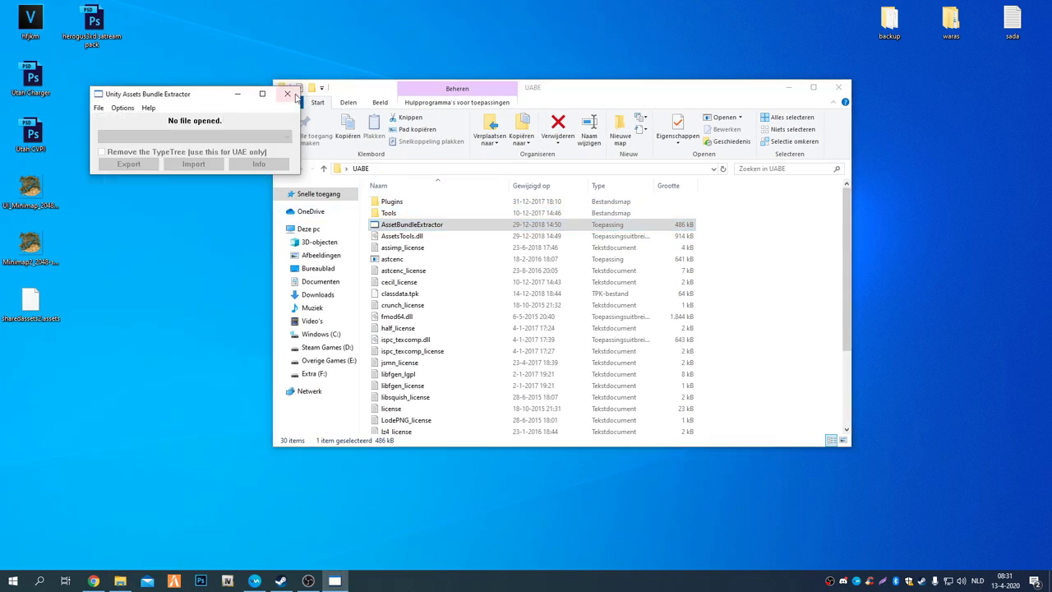
click(295, 95)
In Steam Games (D:), replace sharedassets2.assets in Steam\steamapps\common\Flashing Lights\flashinglights_Data with the modified copy from the desktop
click(327, 347)
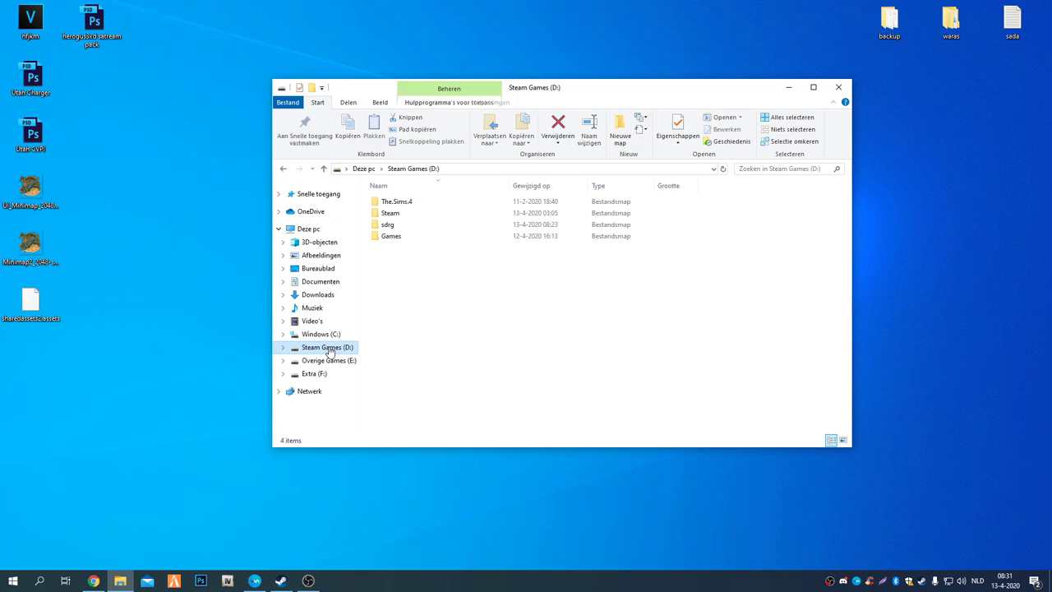
double_click(399, 216)
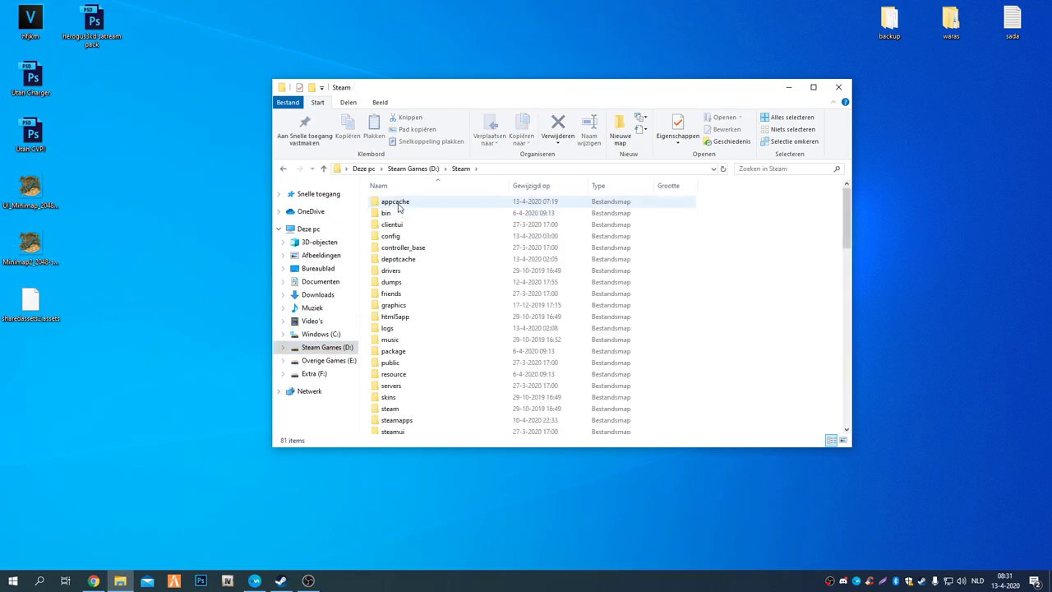
scroll(400, 217, down, 5)
click(407, 255)
double_click(397, 221)
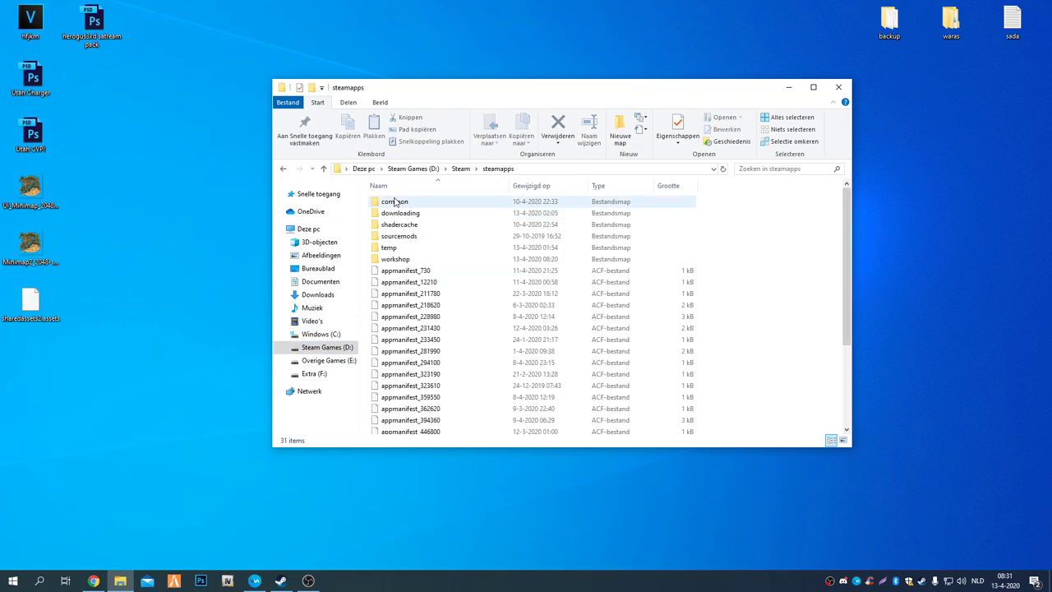
double_click(400, 202)
scroll(398, 216, down, 2)
click(399, 232)
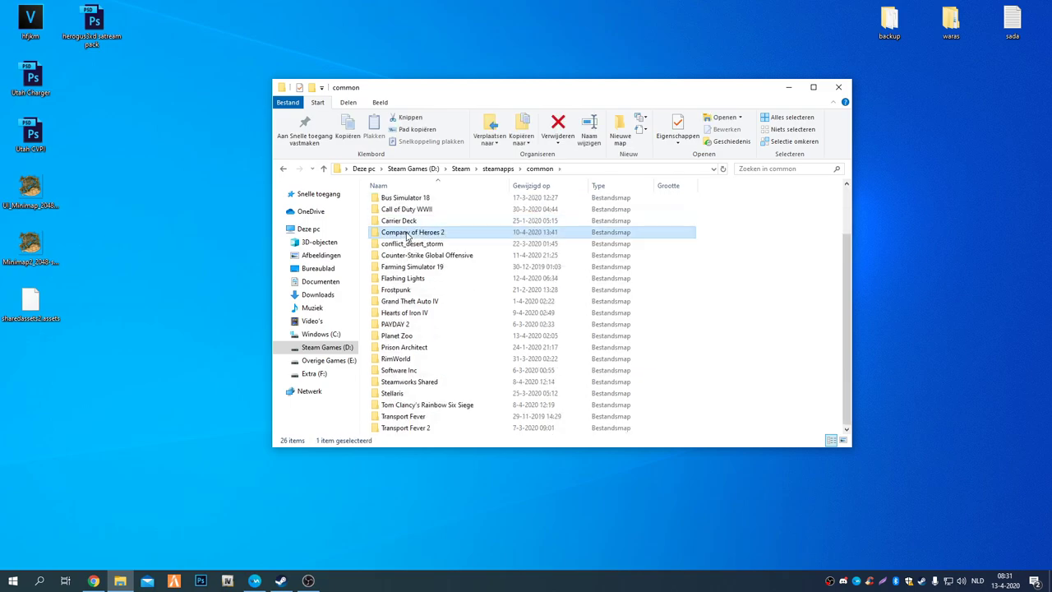
click(398, 279)
double_click(399, 279)
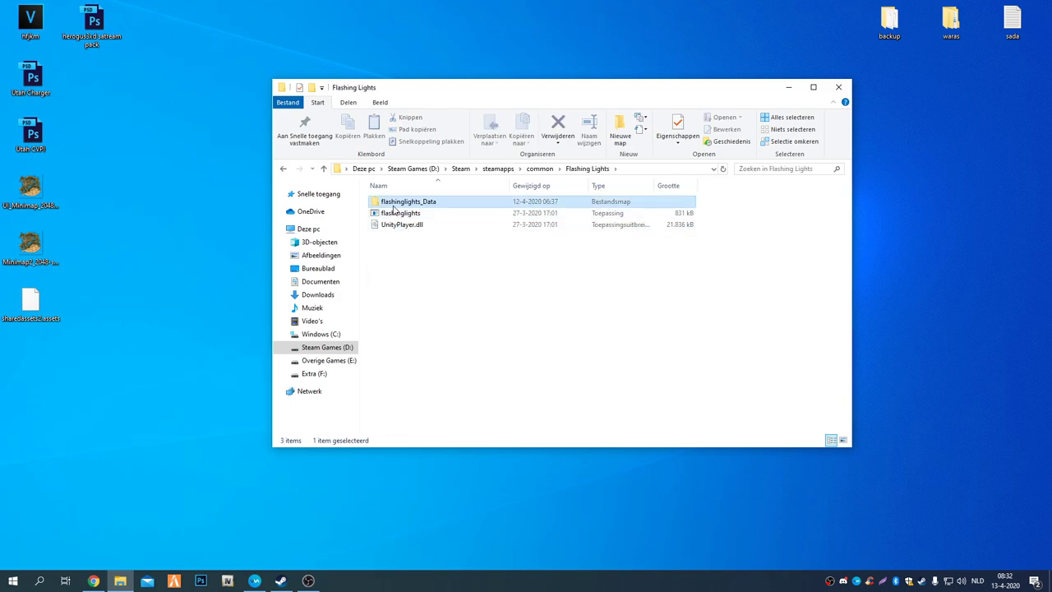
double_click(398, 201)
drag(15, 306, 769, 283)
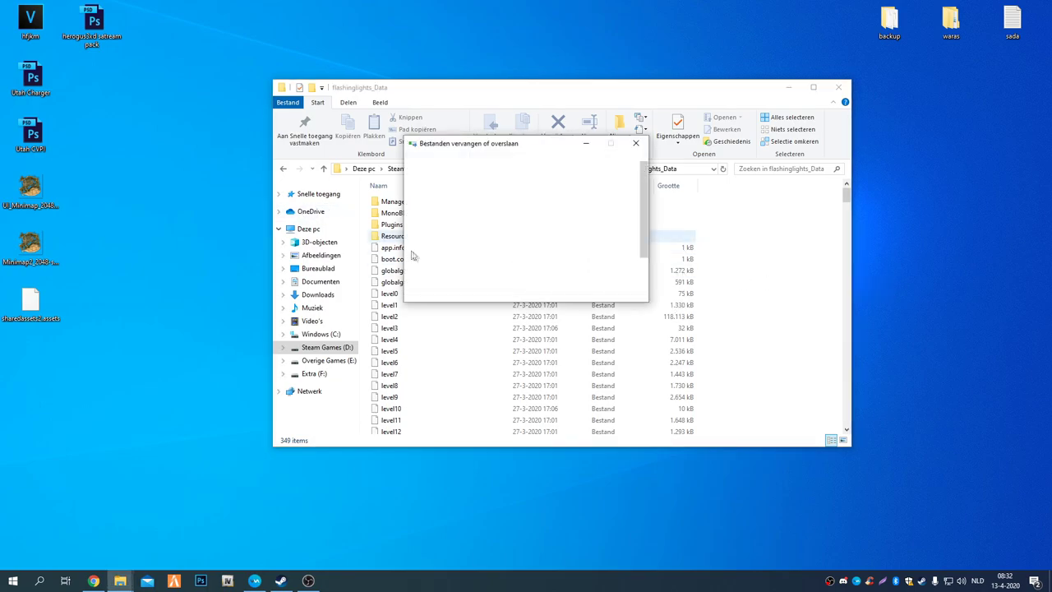
click(485, 216)
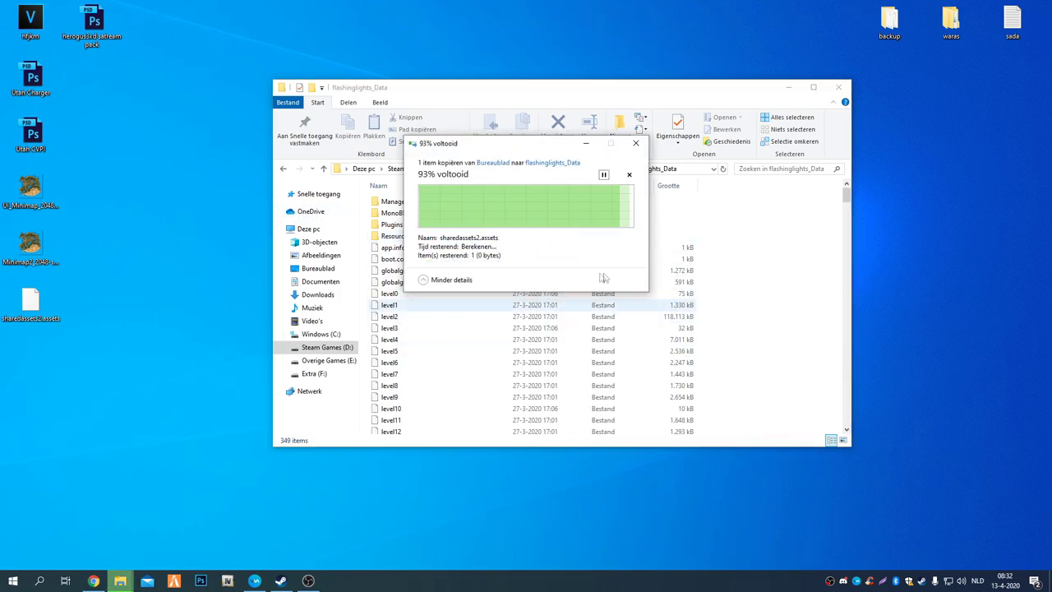
Locate sharedassets2.assets in the flashinglights_Data folder and try to copy it to the desktop
scroll(637, 328, down, 3)
scroll(604, 347, down, 3)
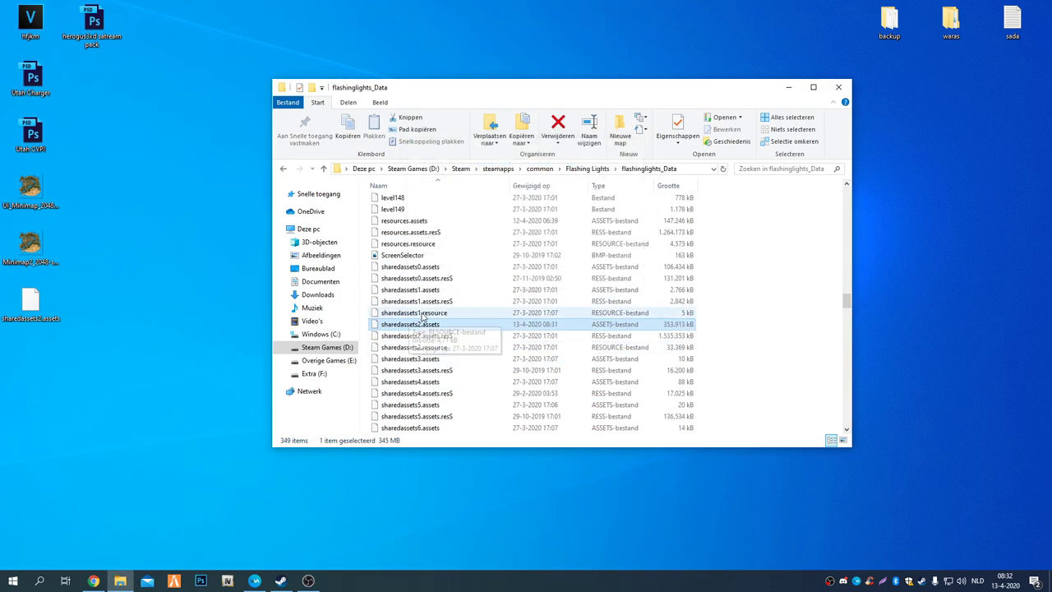
drag(428, 333, 58, 368)
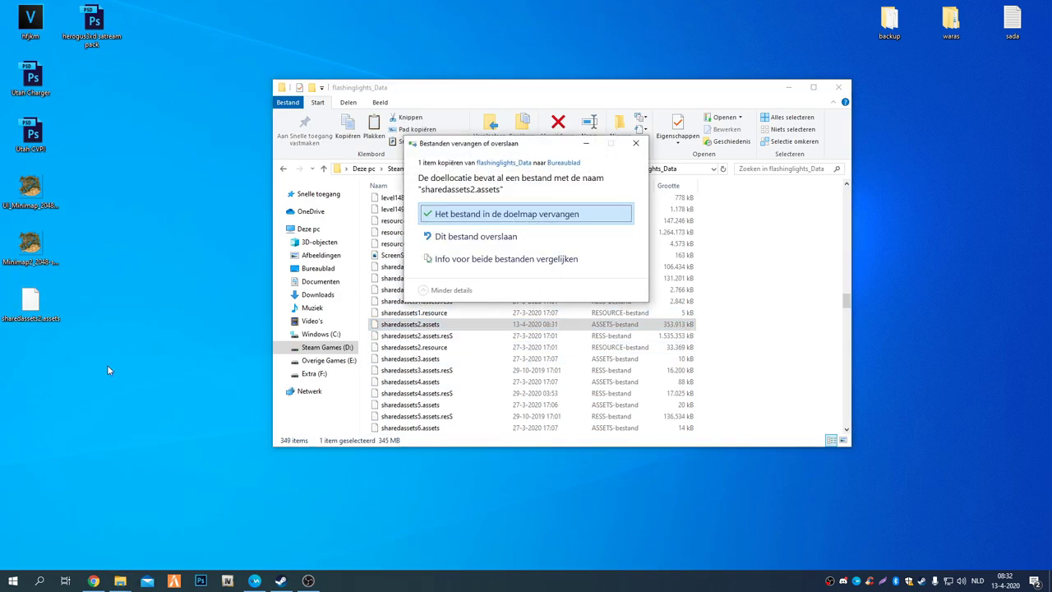
click(635, 143)
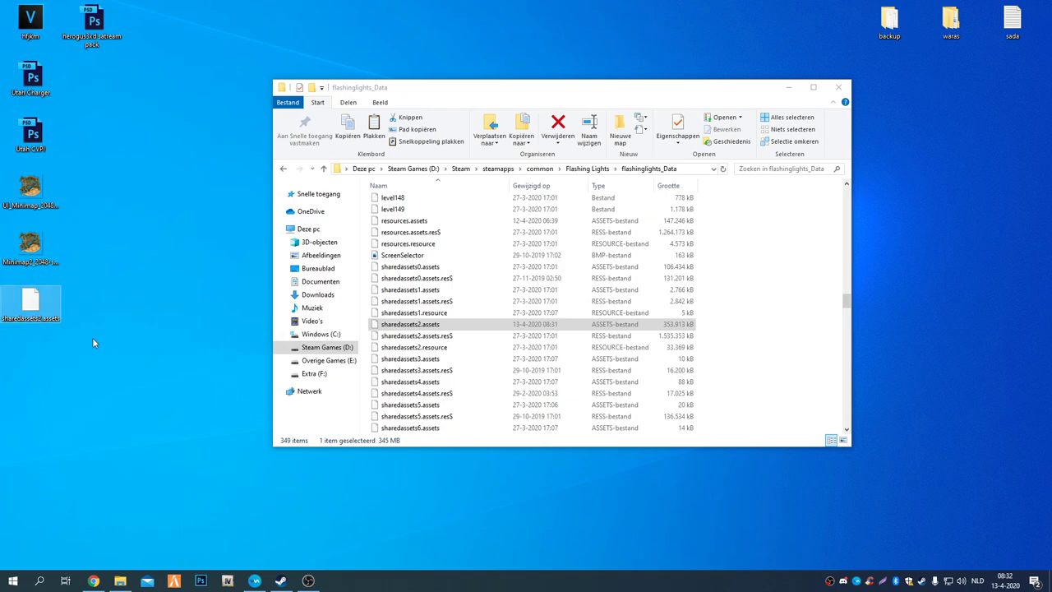
Create a desktop folder named sdghs, open it to paste into as a backup location, and close its window
right_click(123, 434)
mouse_move(144, 441)
click(308, 441)
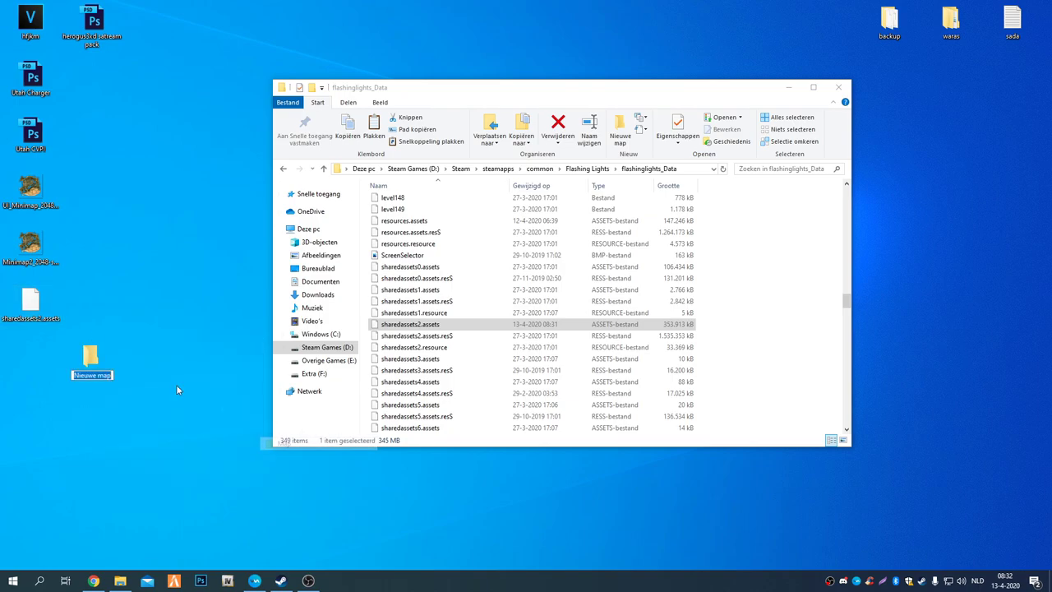
key(Return)
double_click(92, 355)
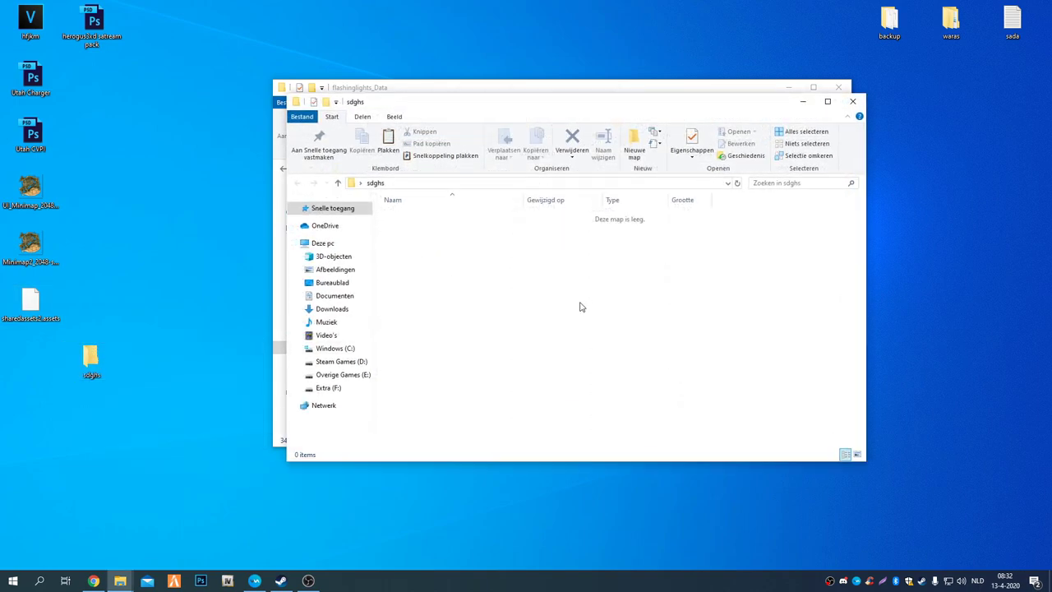
key(ctrl+v)
click(852, 101)
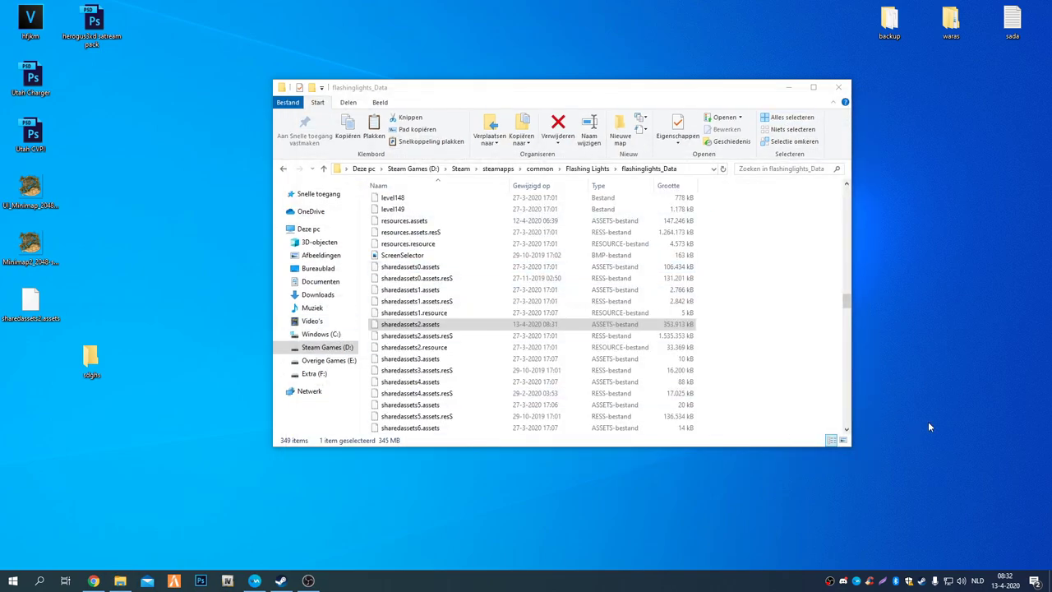
Launch Flashing Lights through Steam, view the replaced map in the full in-game map, and close the map
right_click(921, 581)
click(822, 431)
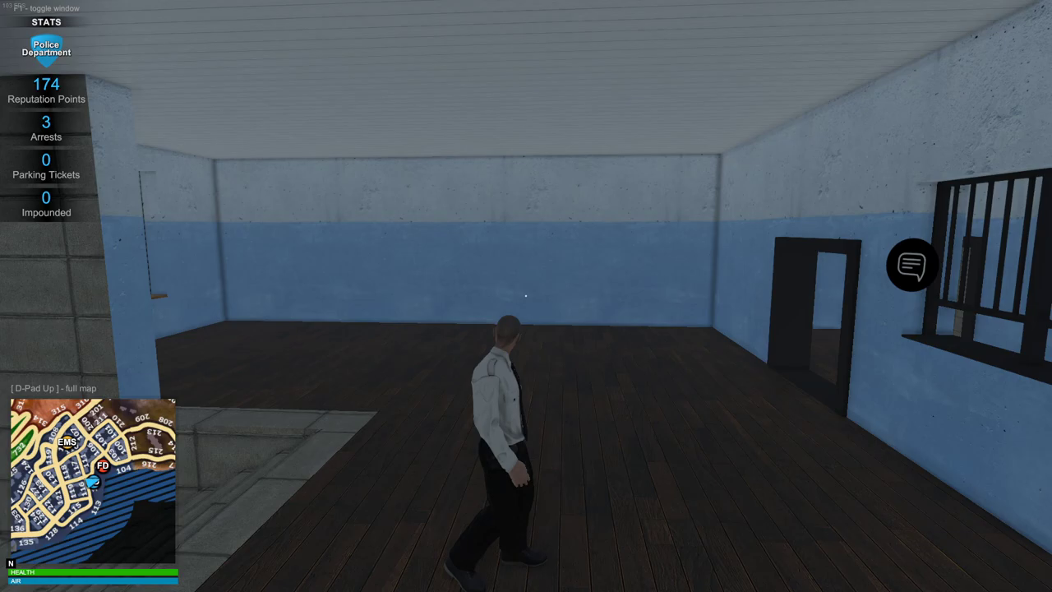
key(m)
key(w)
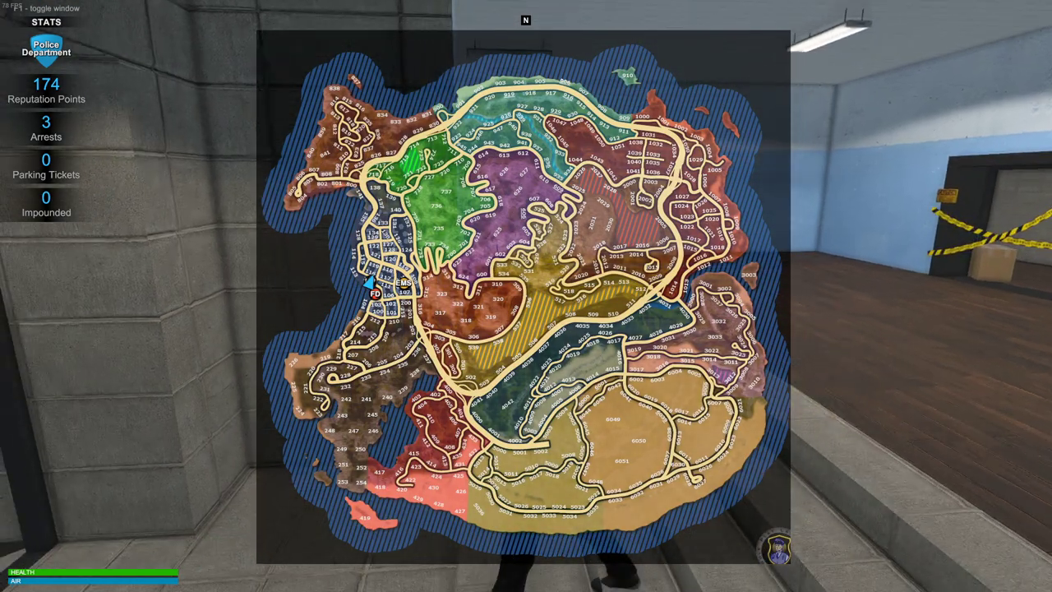
key(m)
key(w)
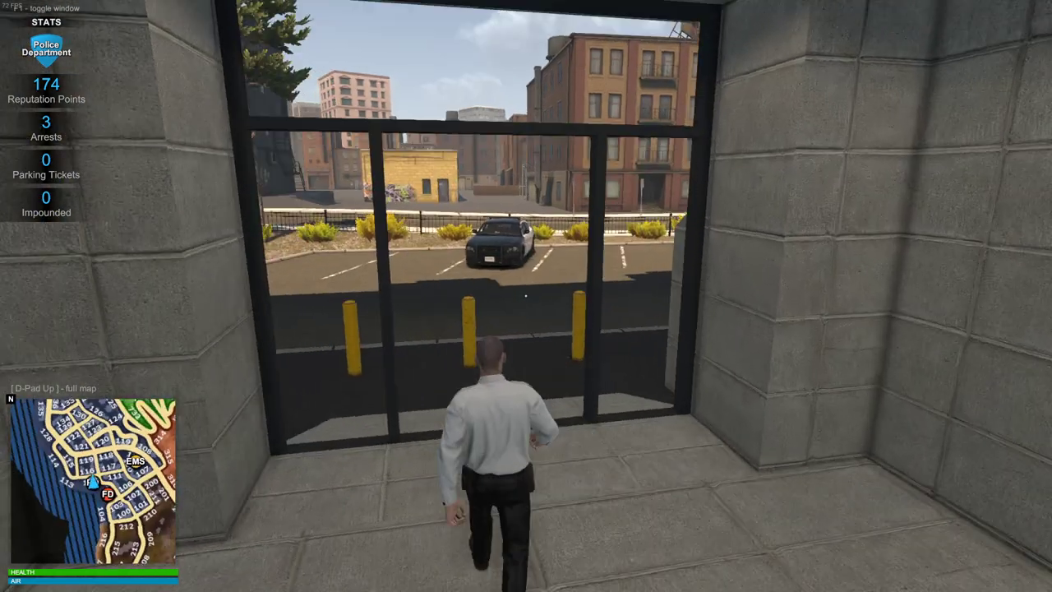
key(w)
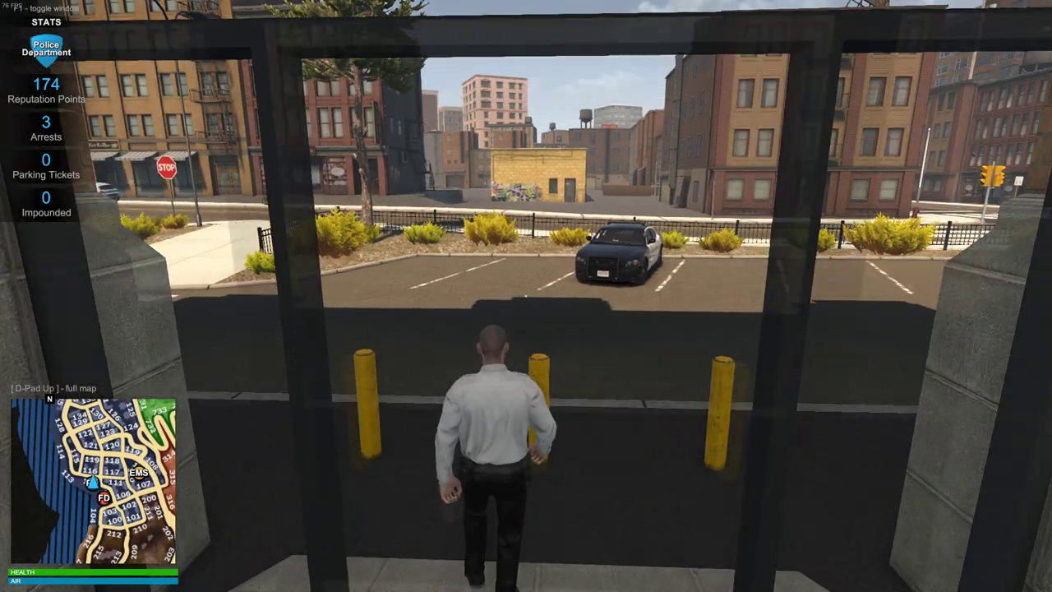
Walk the character out of the police station, through the parking lot and onto the street to check the replaced minimap
key(w)
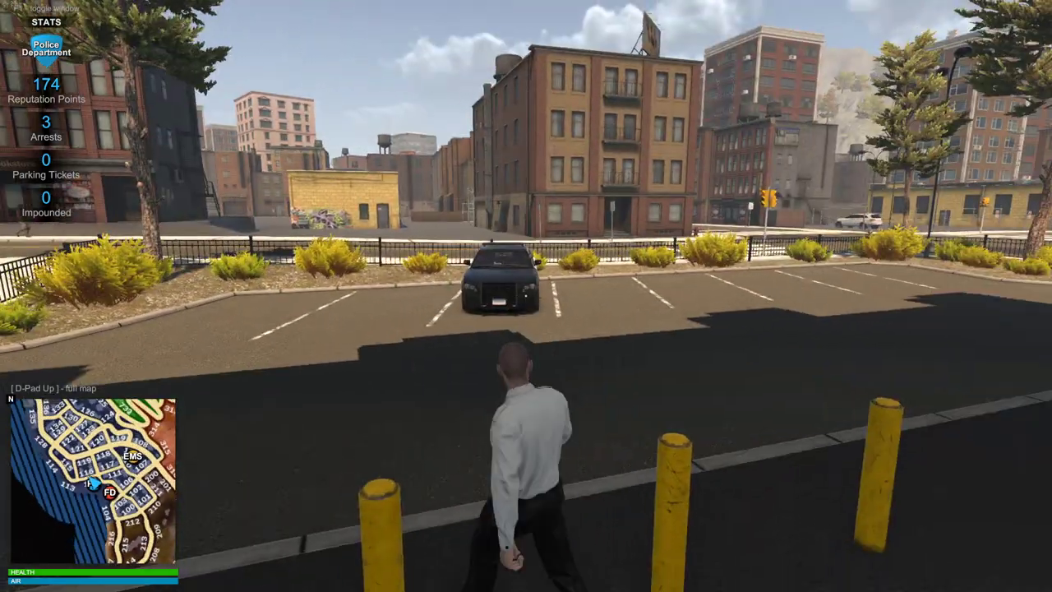
key(w)
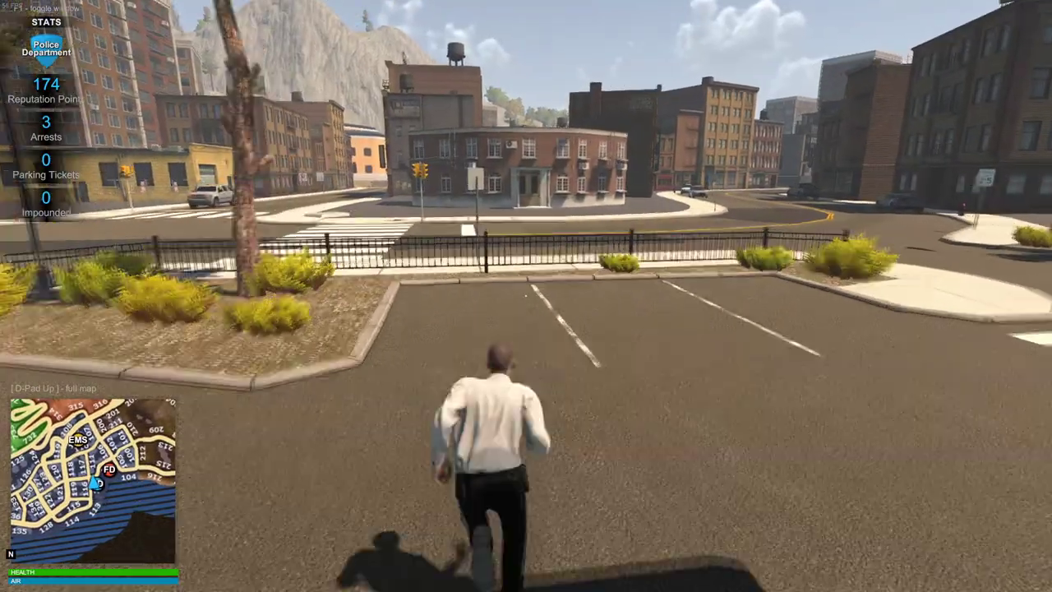
key(w)
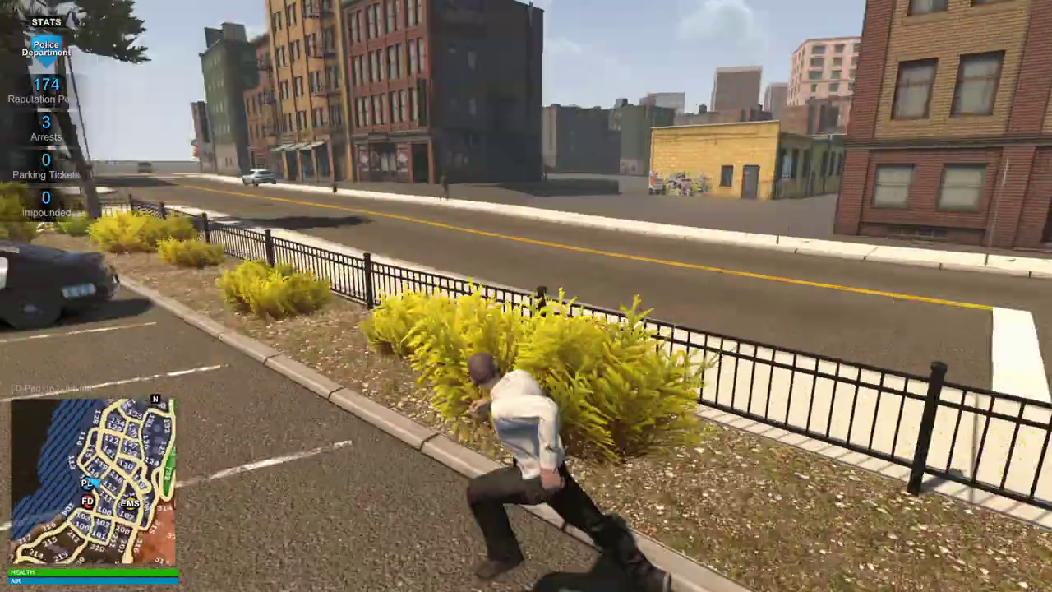
key(w)
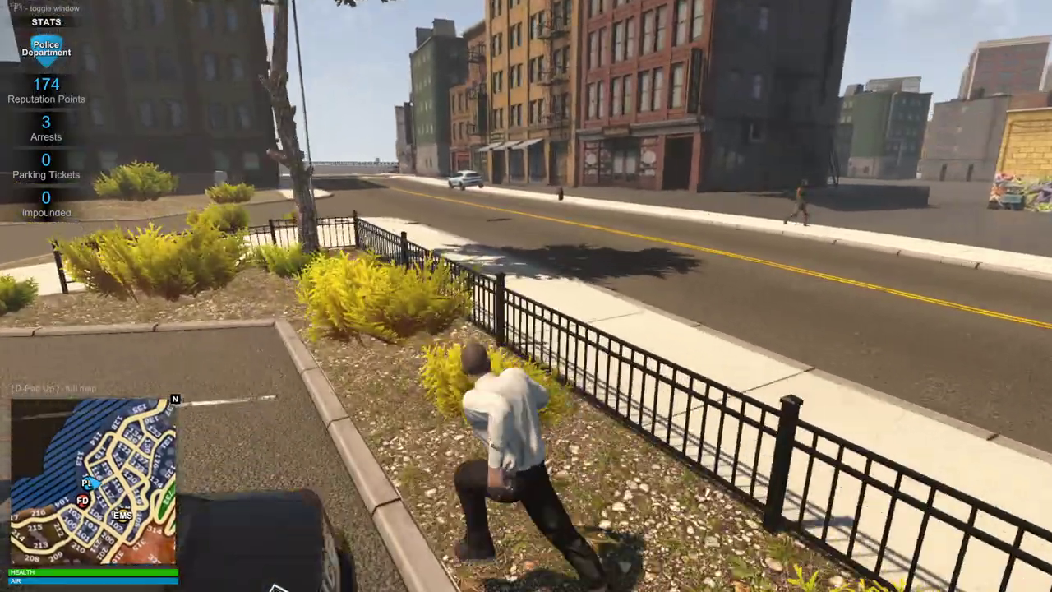
key(w)
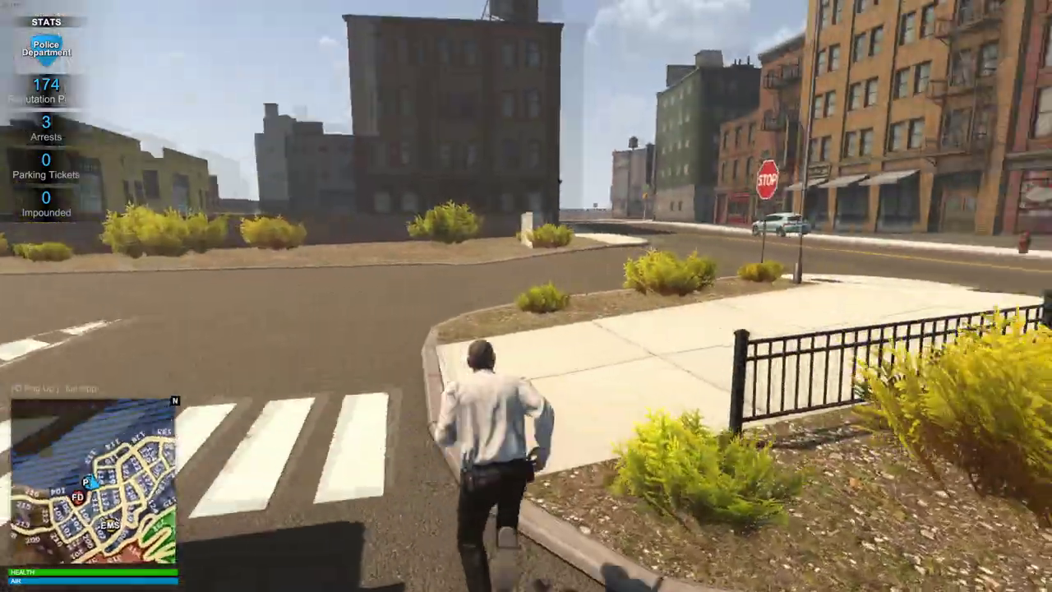
key(w)
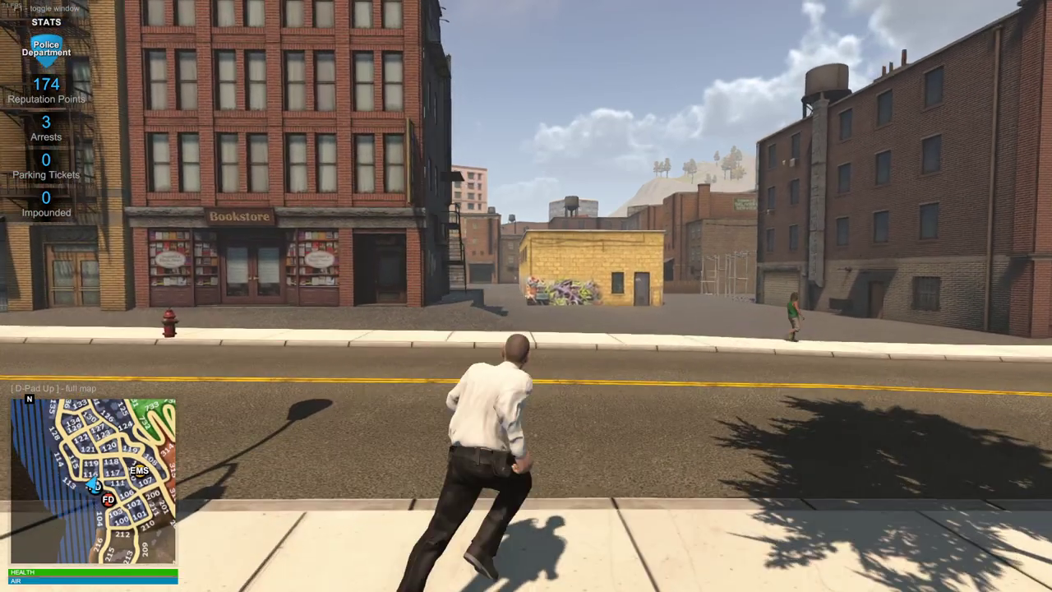
Open the full in-game map again, examine the custom grid map while walking along the street, and close it
key(m)
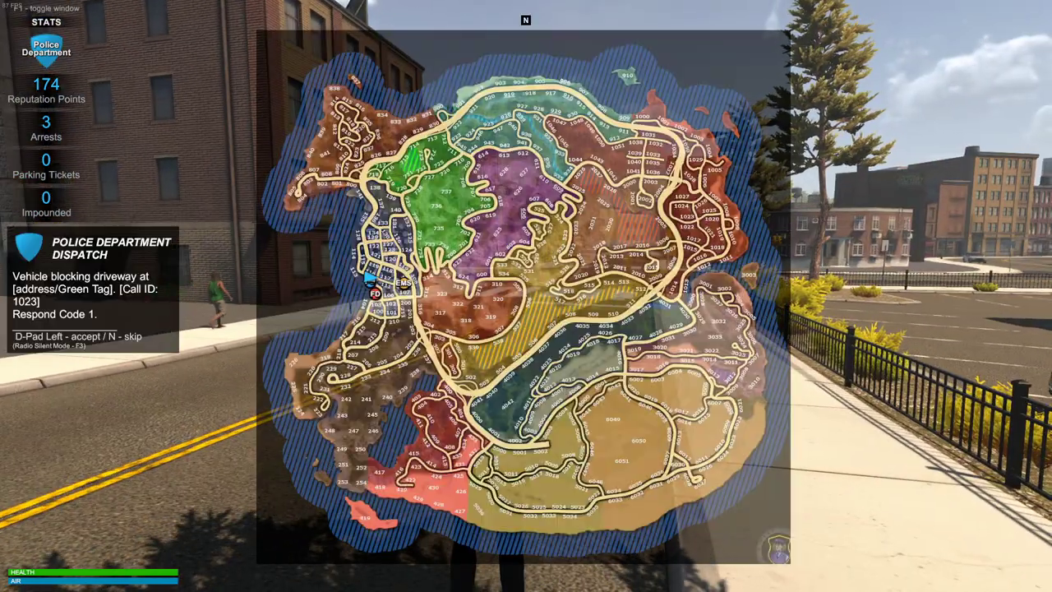
key(w)
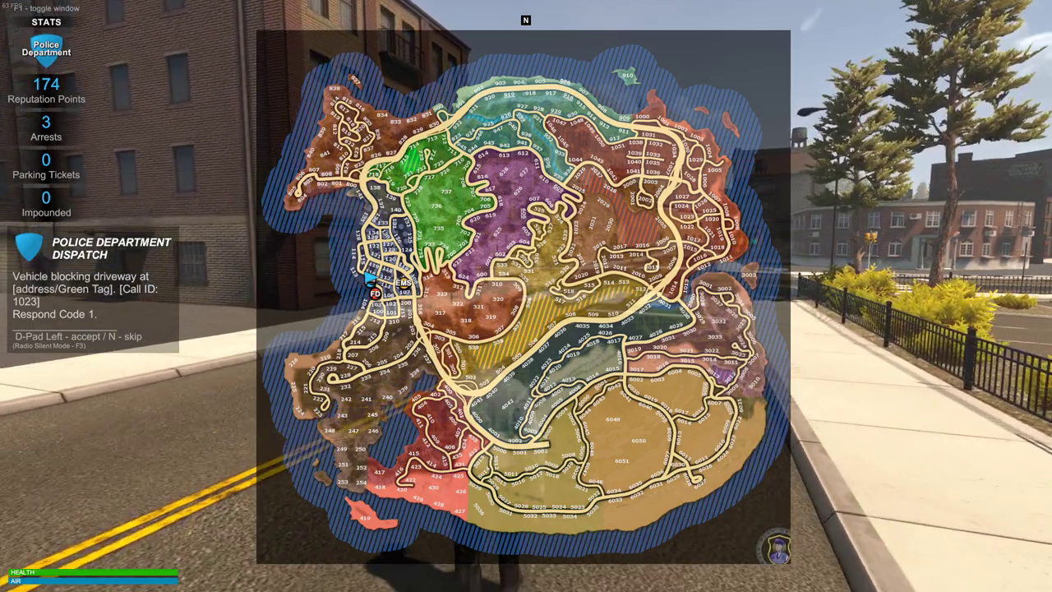
key(w)
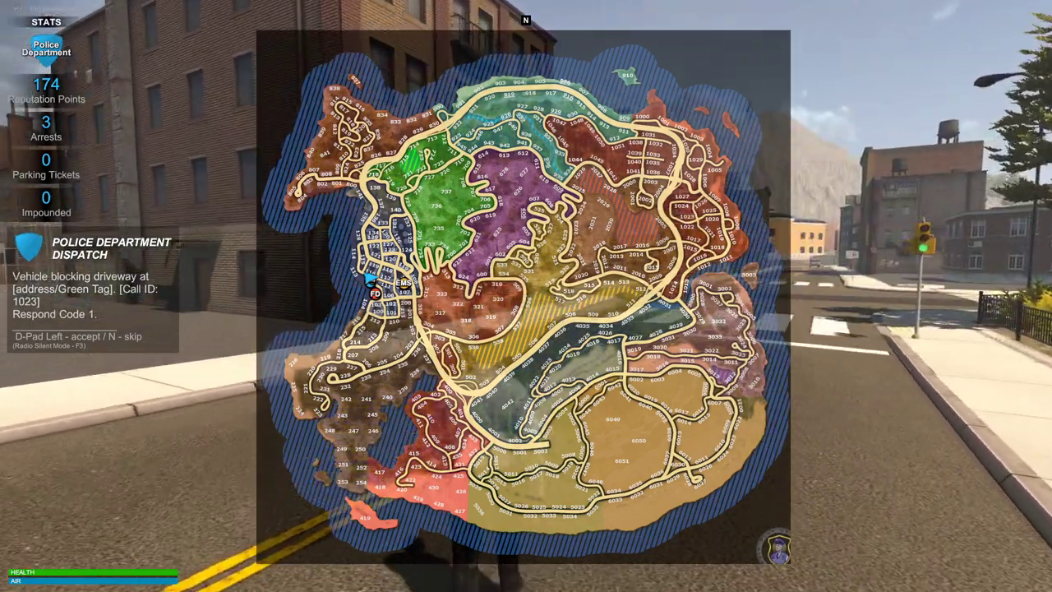
key(m)
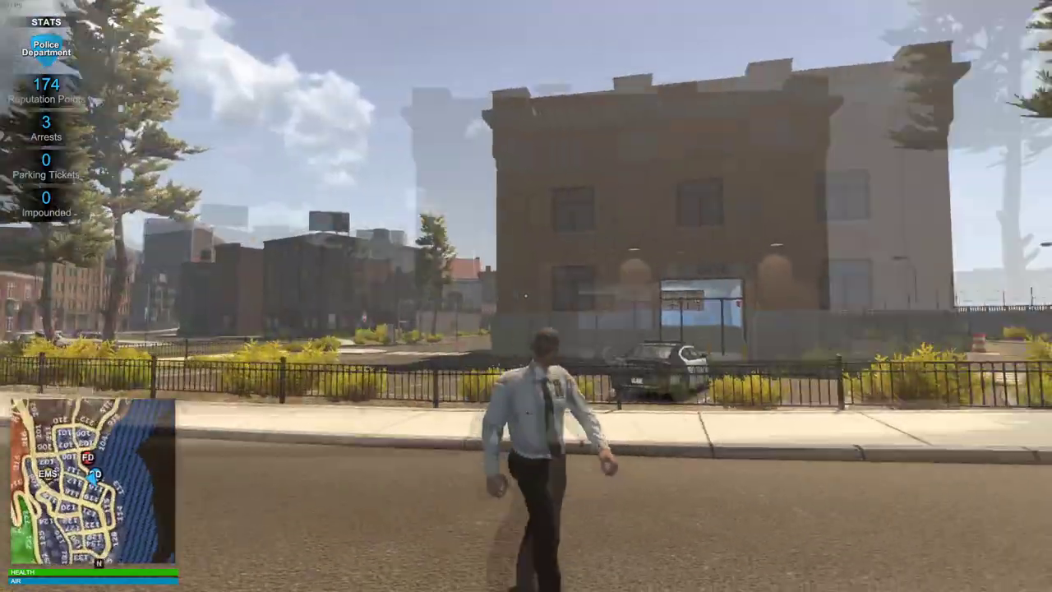
Run the character back along the sidewalk to the parked police car in the station lot while checking the minimap
key(w)
key(w)
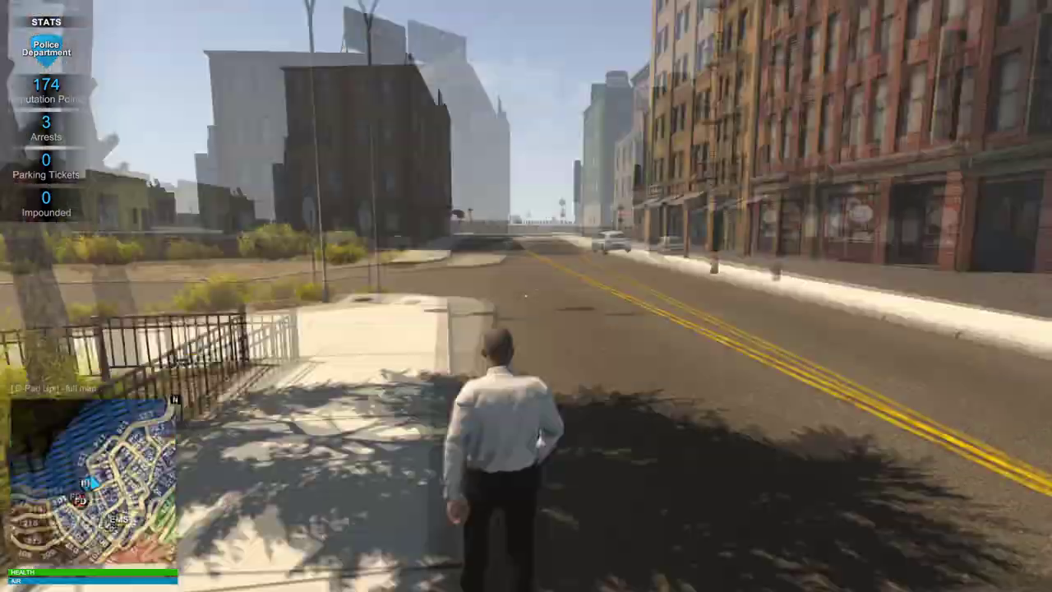
key(w)
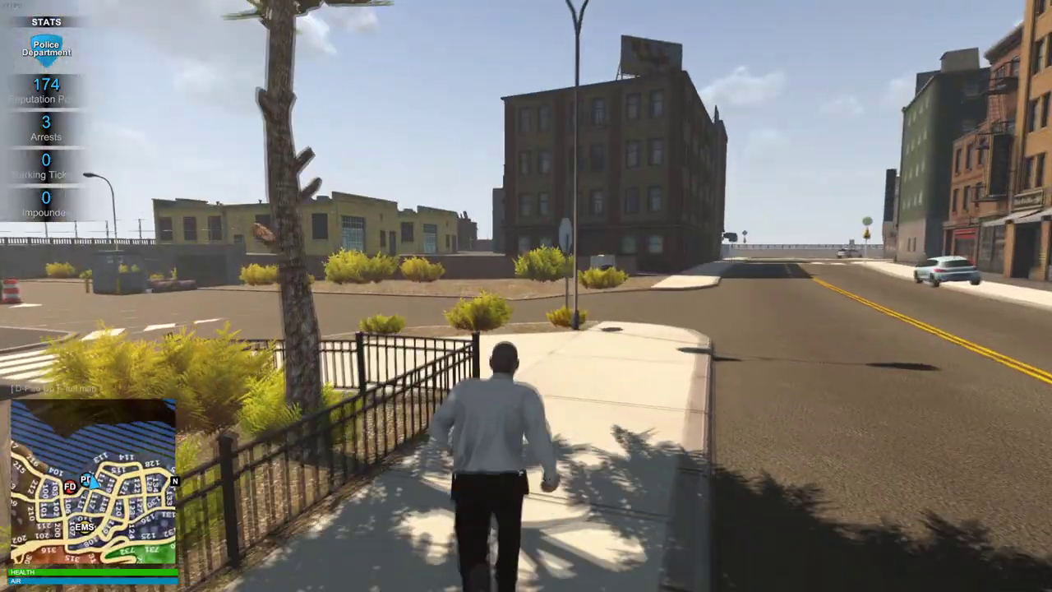
key(w)
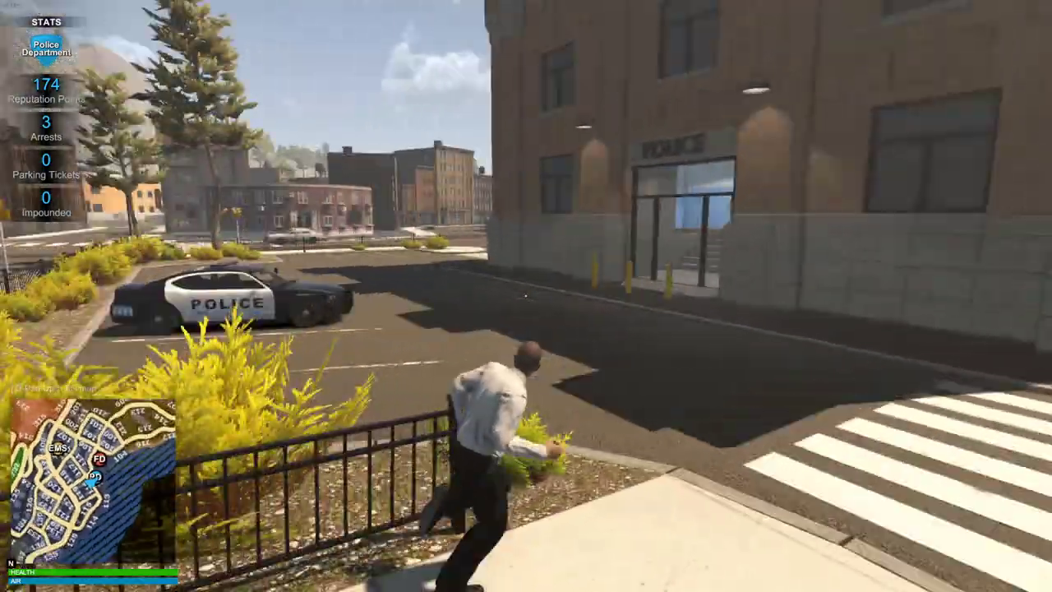
key(s)
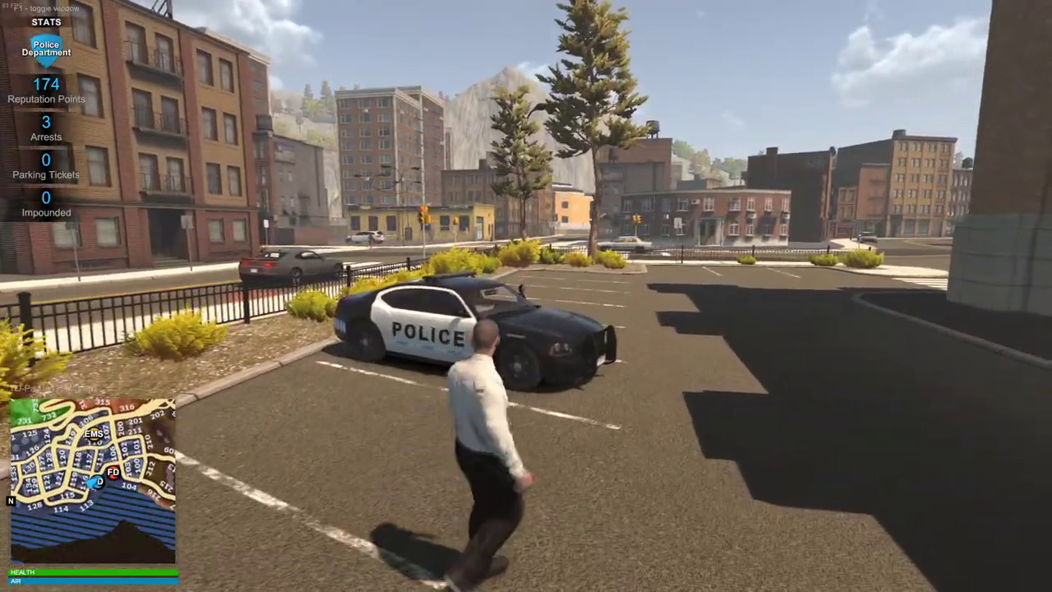
key(w)
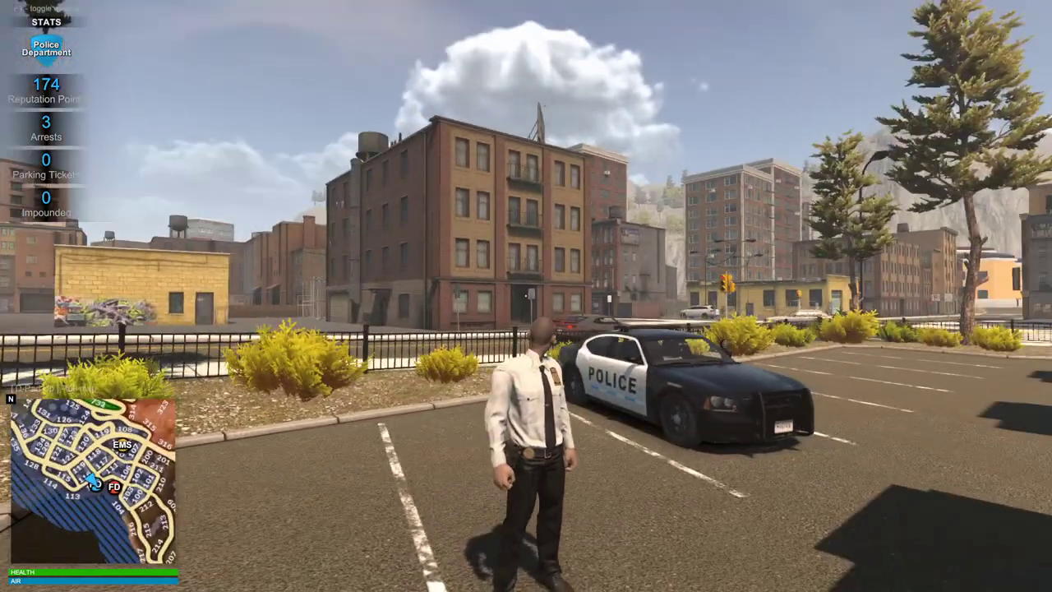
key(w)
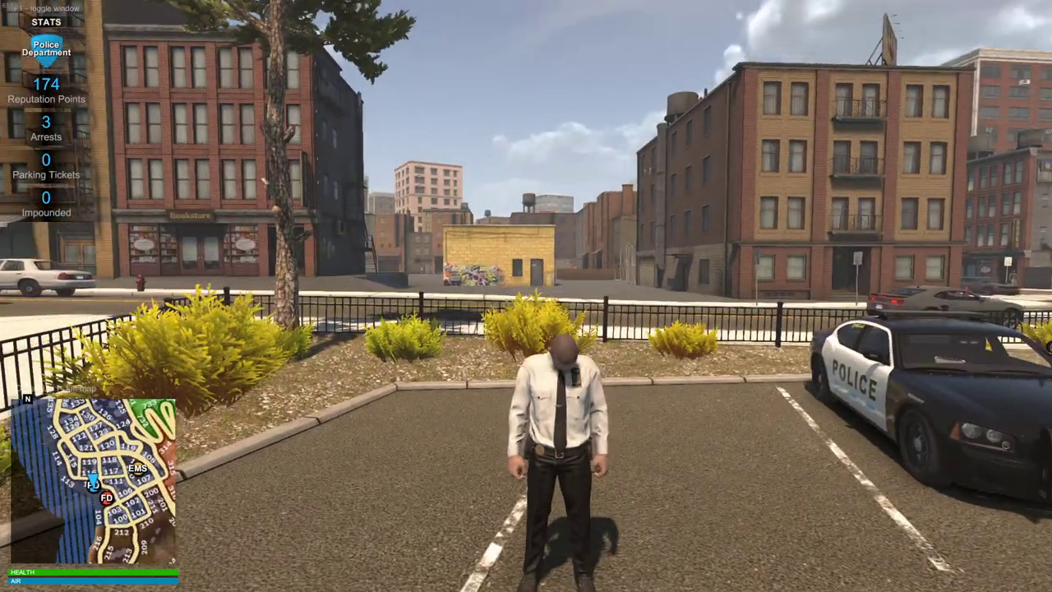
Switch to the FLMODS topic Map file names & Locations in the browser and highlight the asset file location and both map texture names
key(alt+Tab)
key(Escape)
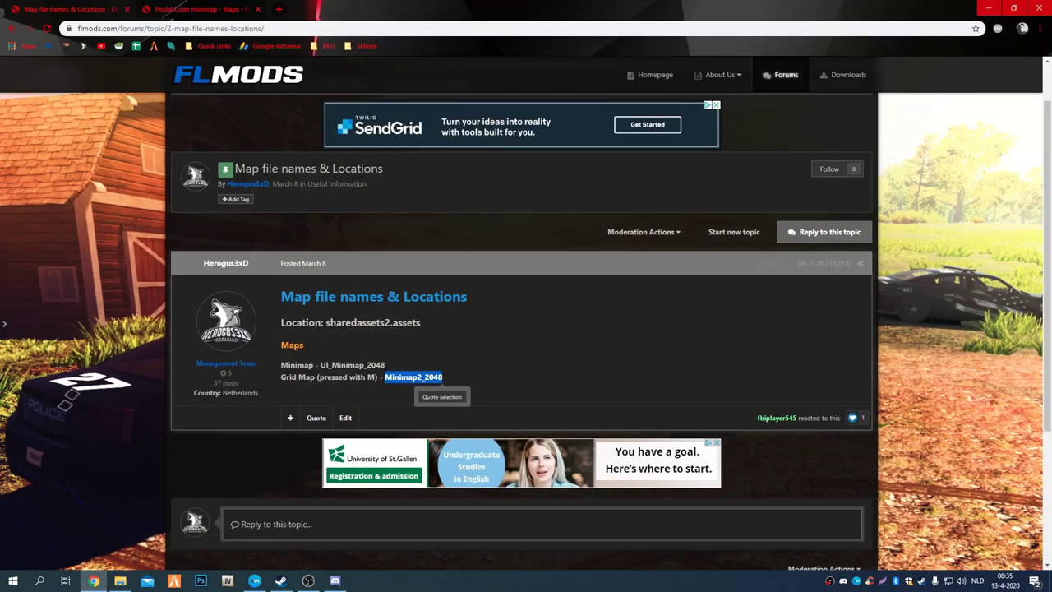
drag(483, 384, 280, 294)
click(342, 338)
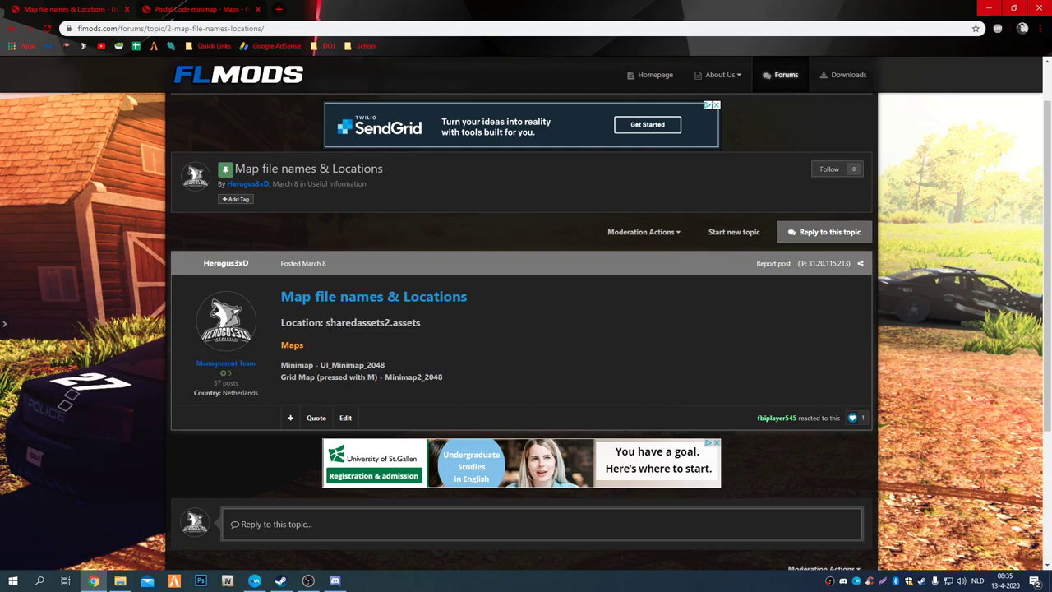
click(424, 362)
drag(454, 378, 280, 366)
click(308, 348)
Go up to the Useful Information forum and open the Flashing Lights FAQ topic
scroll(320, 271, up, 1)
click(342, 139)
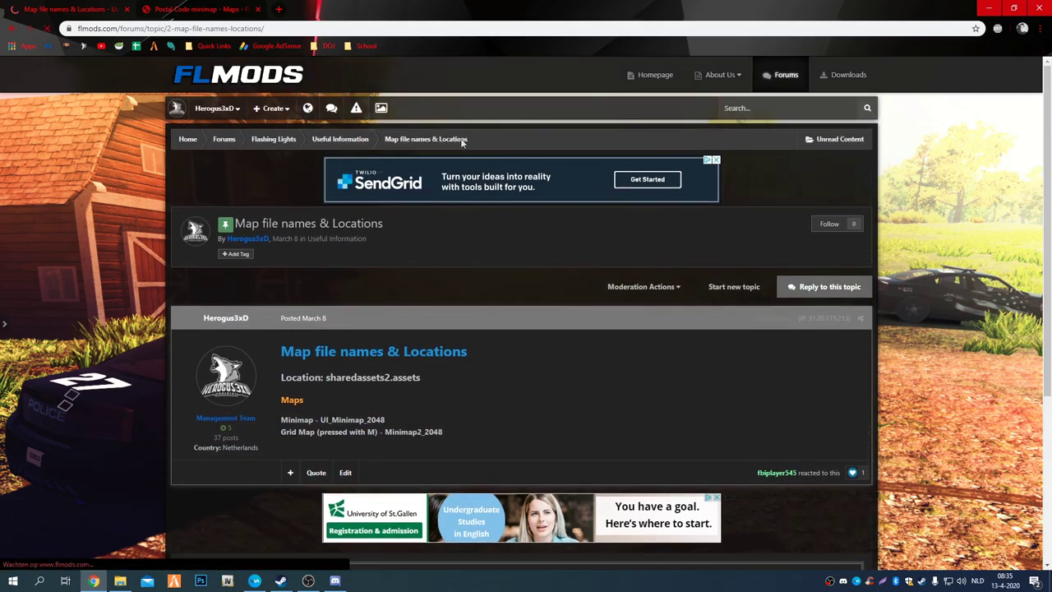
scroll(469, 279, down, 2)
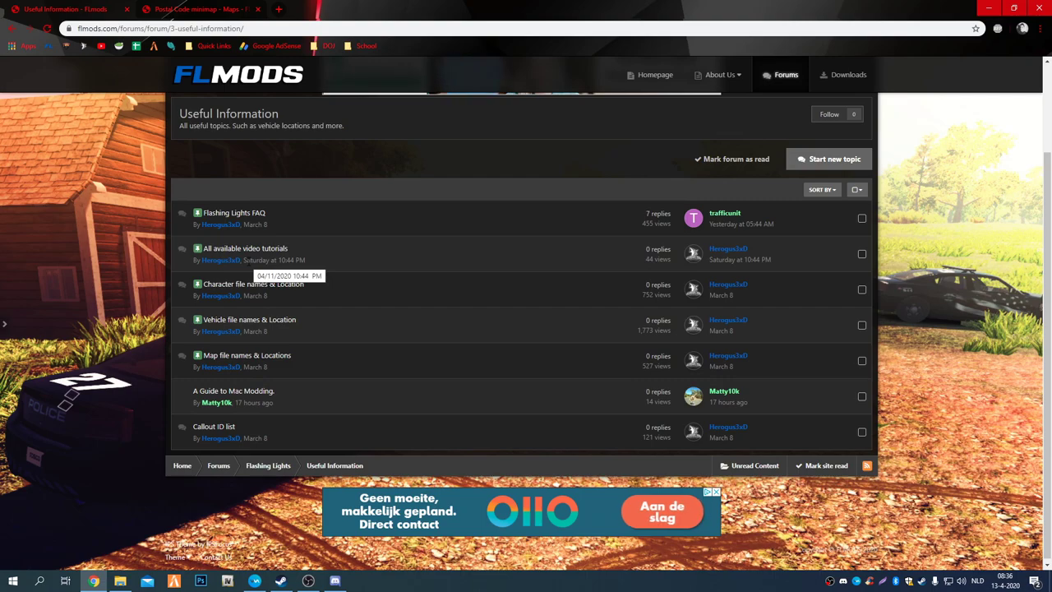
click(250, 215)
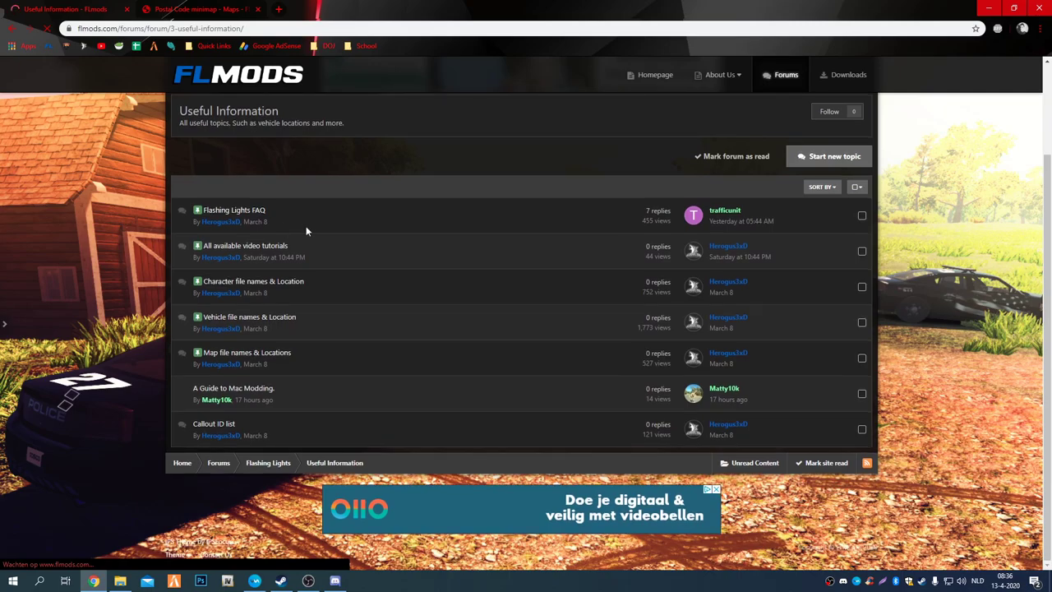
Read through the FAQ answers down to the spotlight question and highlight its answer
scroll(308, 238, down, 3)
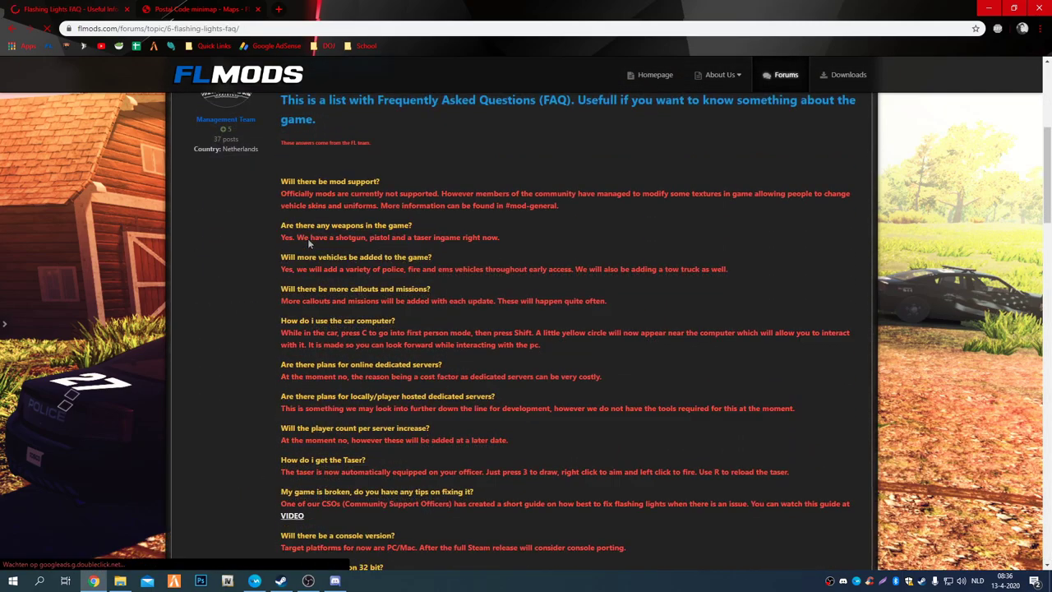
scroll(245, 284, down, 1)
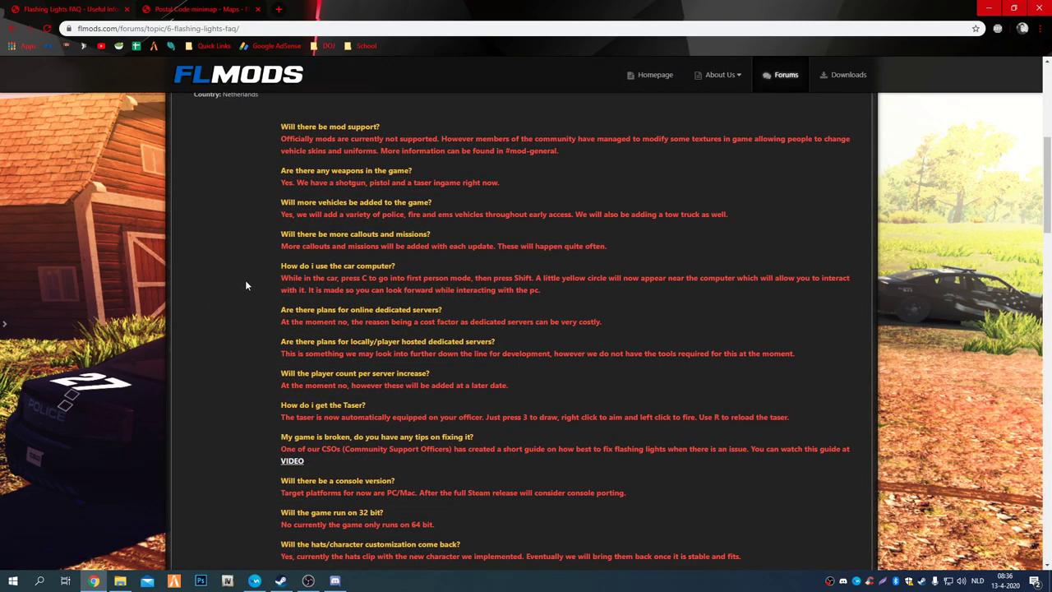
scroll(275, 160, down, 3)
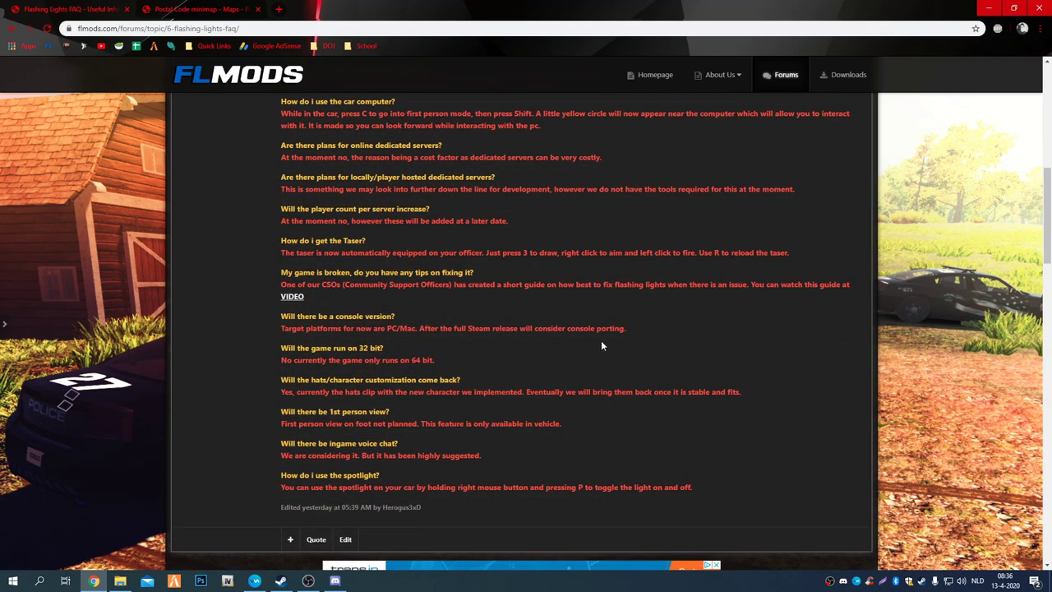
drag(707, 513, 571, 448)
click(571, 446)
drag(702, 487, 351, 475)
Return to the Useful Information forum, open the main Forums overview, and view its Flashing Lights sections
scroll(611, 463, up, 3)
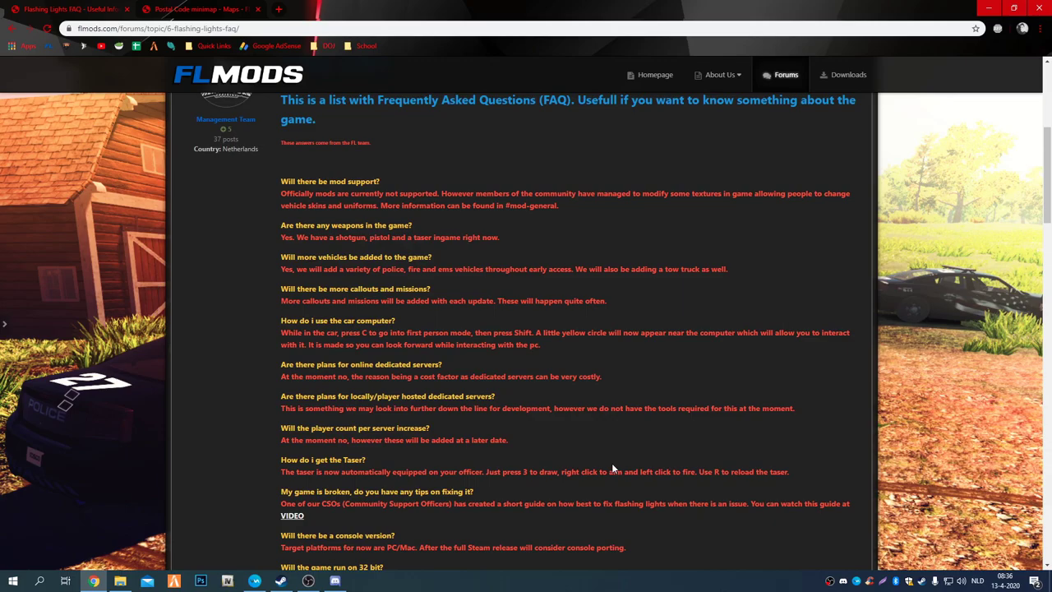
scroll(612, 462, up, 3)
scroll(307, 168, up, 2)
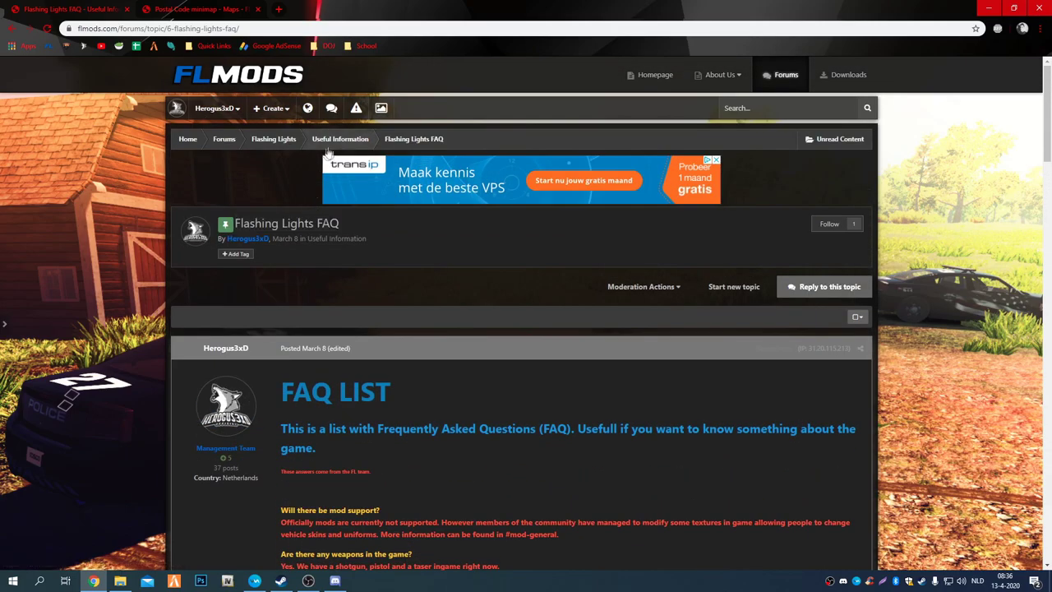
click(337, 139)
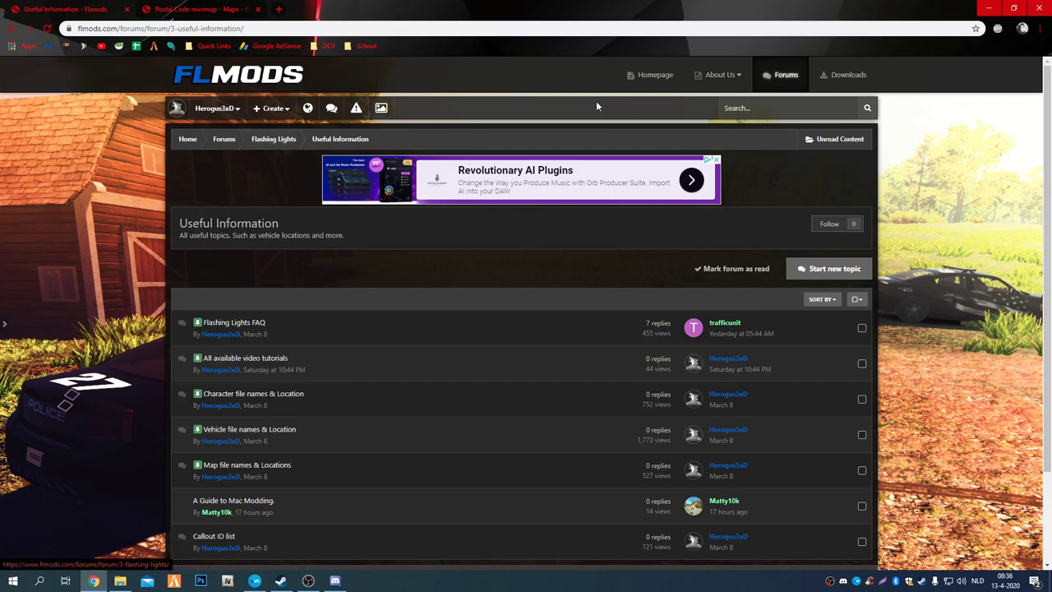
click(771, 75)
scroll(317, 228, down, 1)
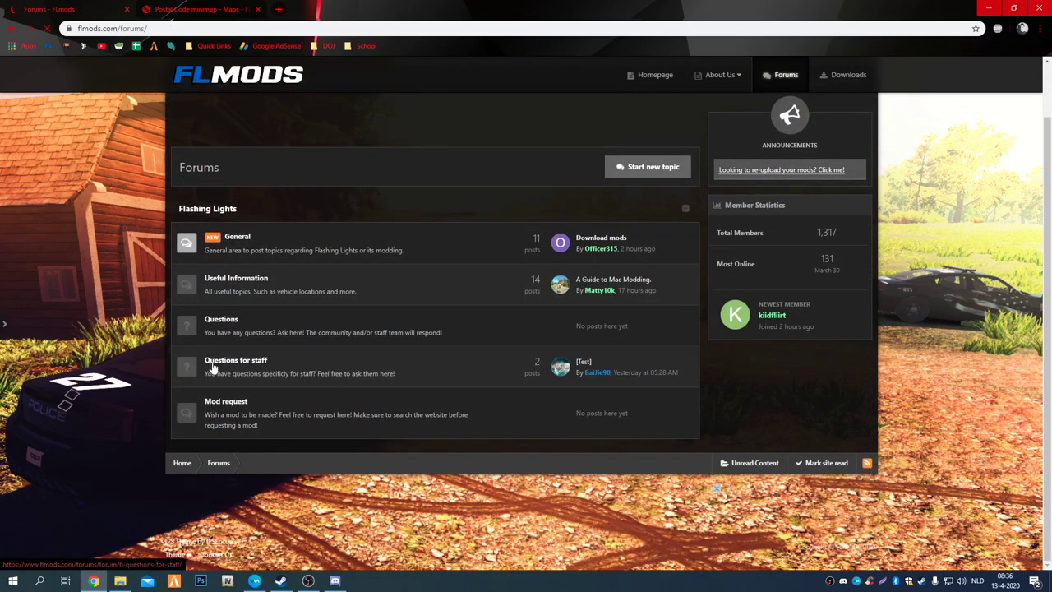